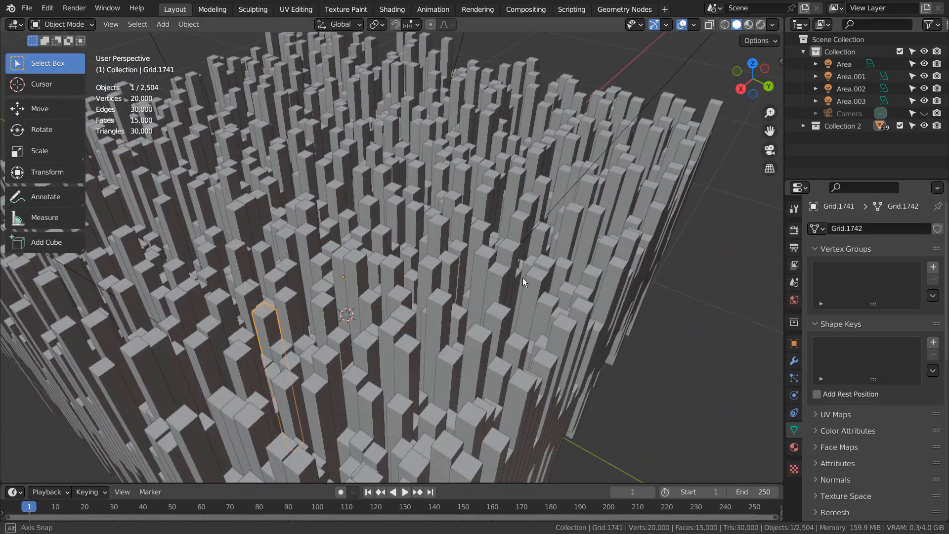
Exclude Collection 2 from the view layer and move the four area lights into a new collection.
left_click(900, 126)
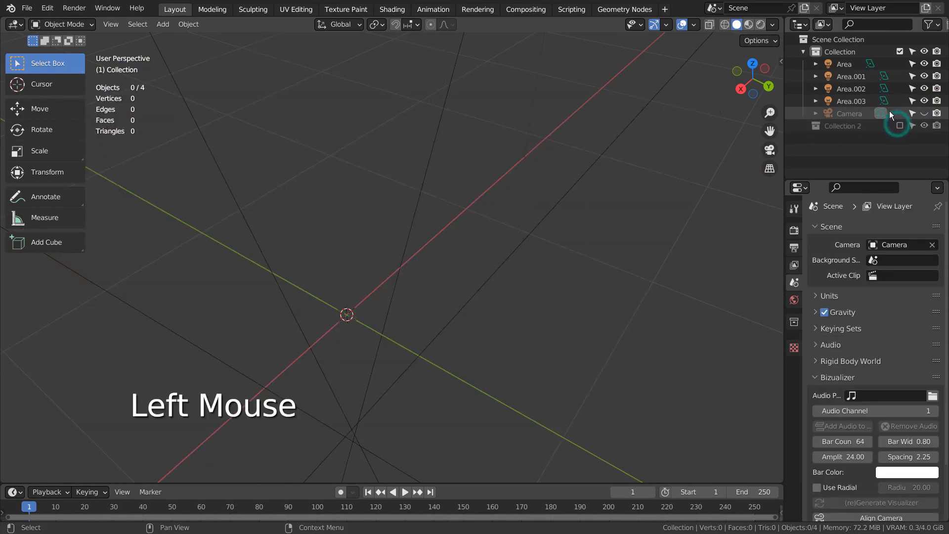
left_click(847, 66)
left_click(856, 100, "shift")
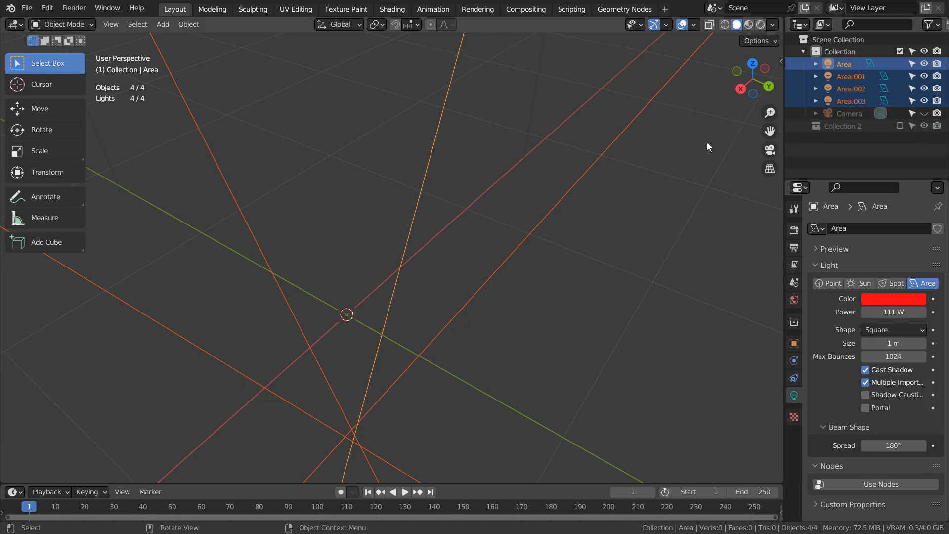
key("m")
key("KP_Enter")
key("KP_Enter")
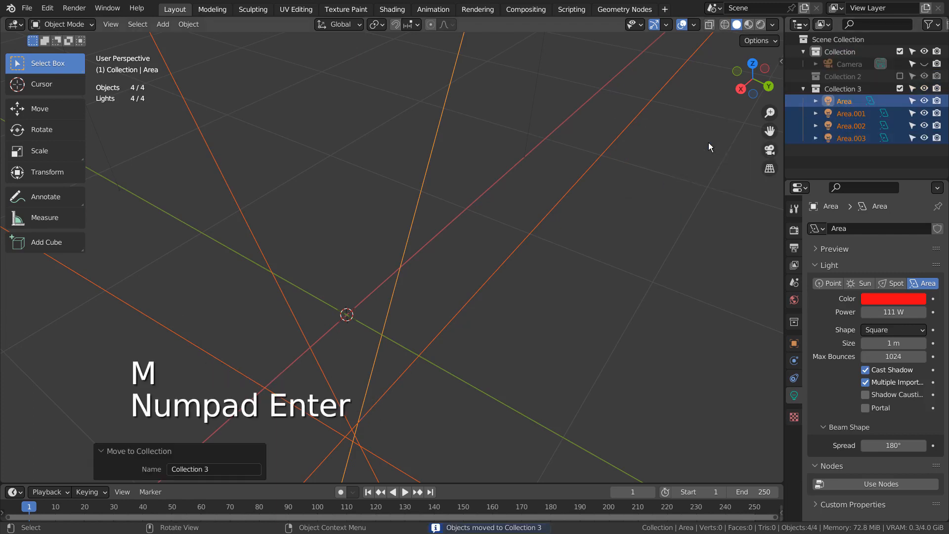
Collapse Collection 3 and exclude it from the view layer.
left_click(804, 89)
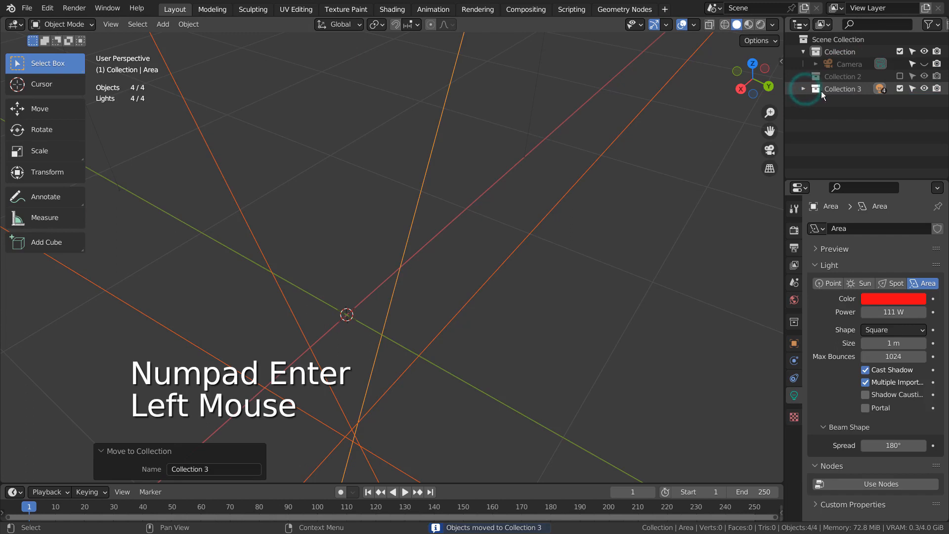
left_click(899, 89)
left_click(429, 241)
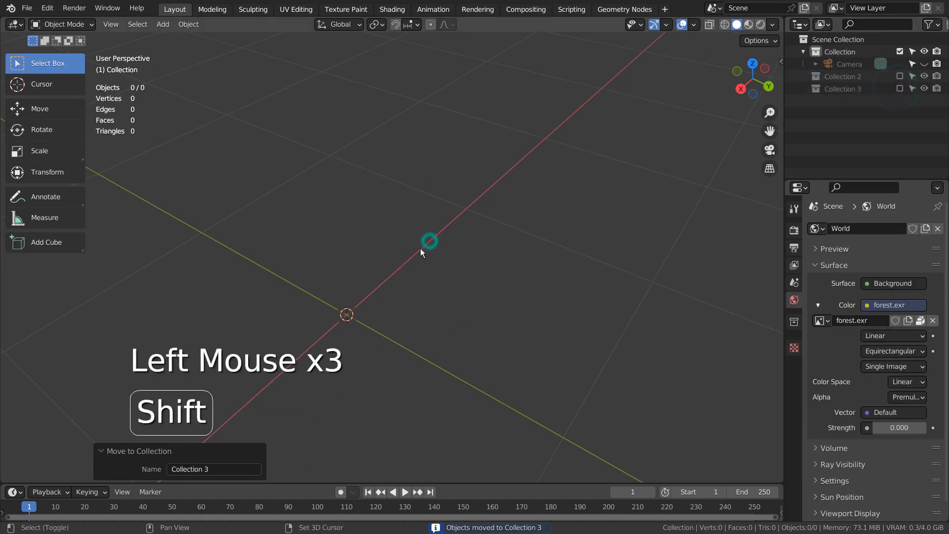
Add a grid mesh with 50 X and 50 Y subdivisions and enter Edit Mode on it.
middle_click_drag(421, 248, 492, 182, "shift")
key("shift+a")
mouse_move(494, 181)
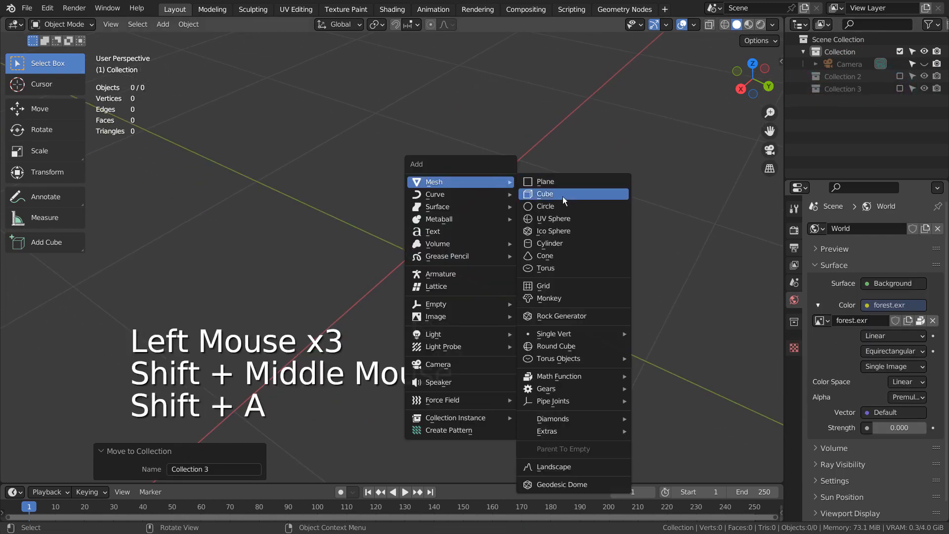
left_click(560, 286)
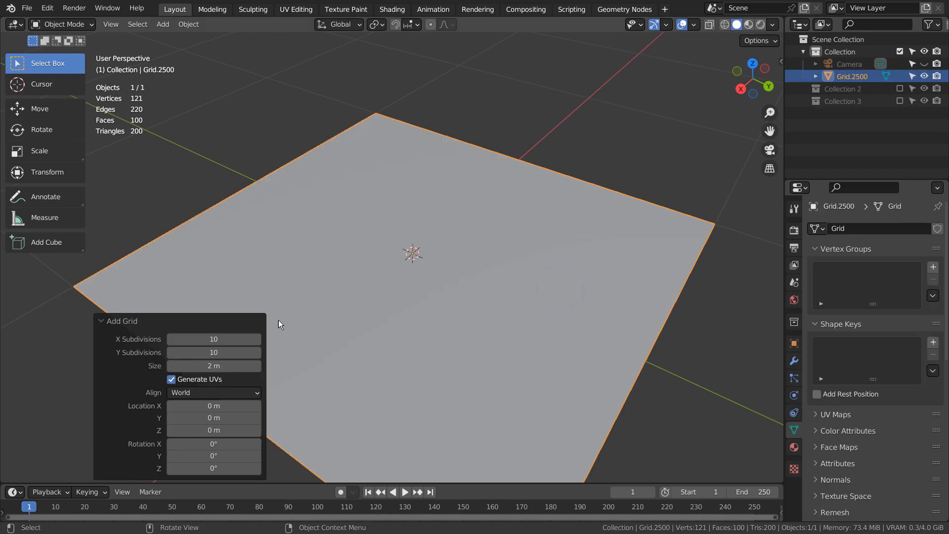
left_click(201, 341)
type("50")
key("Tab")
type("5")
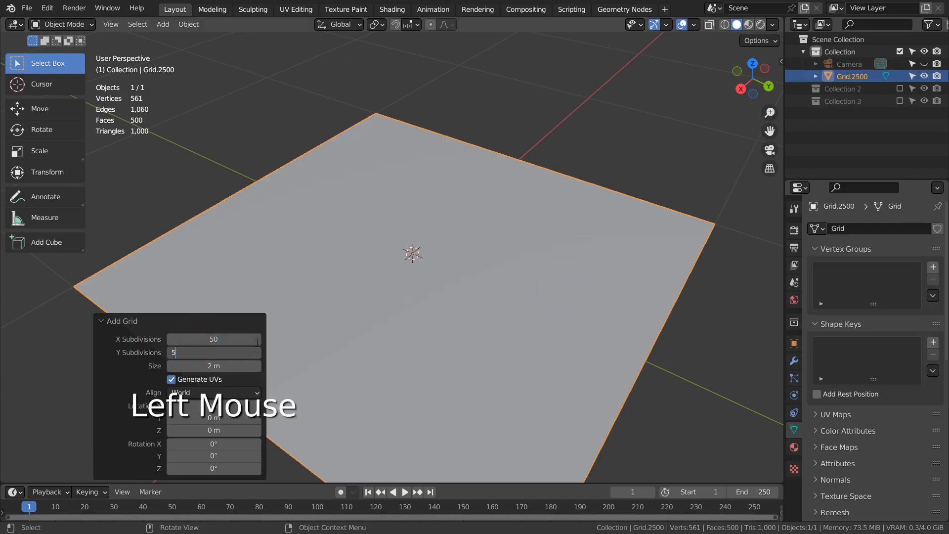
key("Return")
key("Tab")
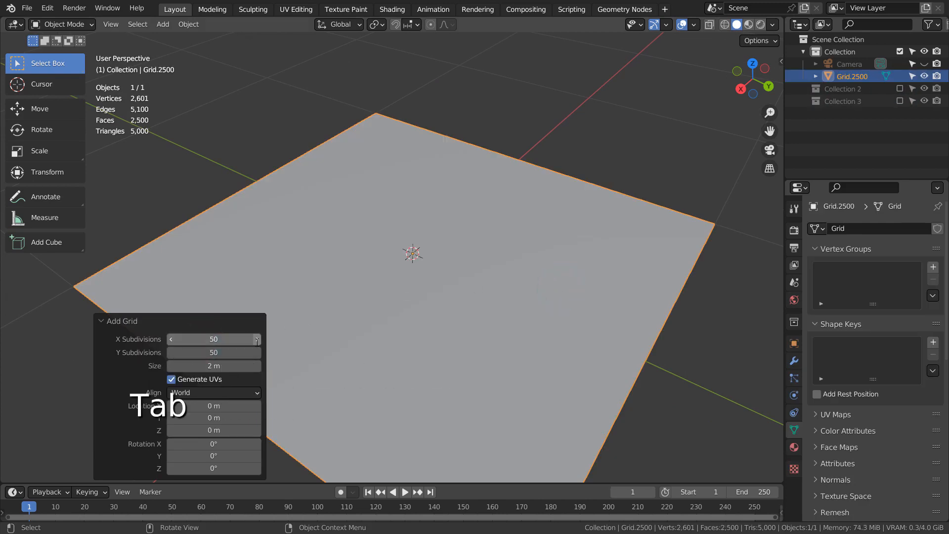
key("Tab")
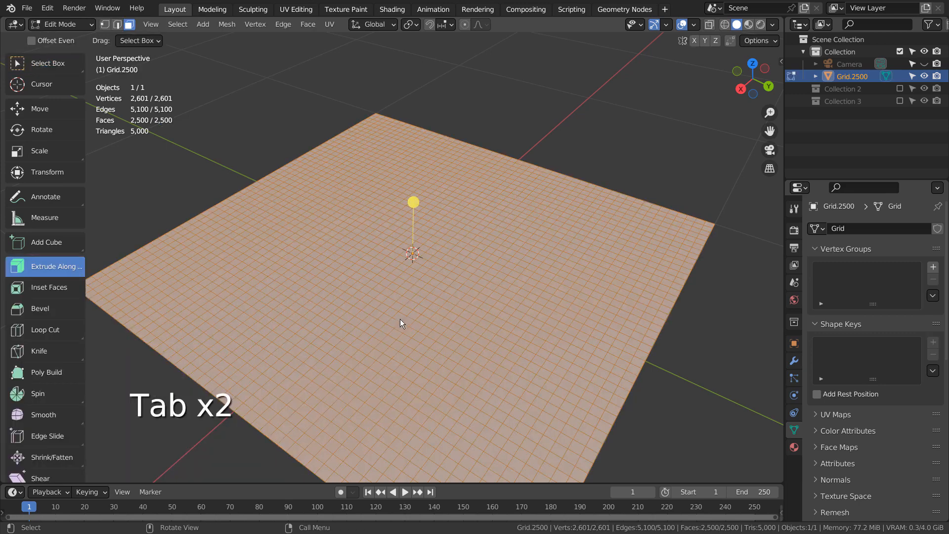
Try extruding all the grid's faces along their normals by about 0.47 m, and undo the extrusion.
mouse_move(400, 319)
middle_mouse_down()
mouse_move(458, 291)
mouse_move(391, 313)
middle_mouse_up()
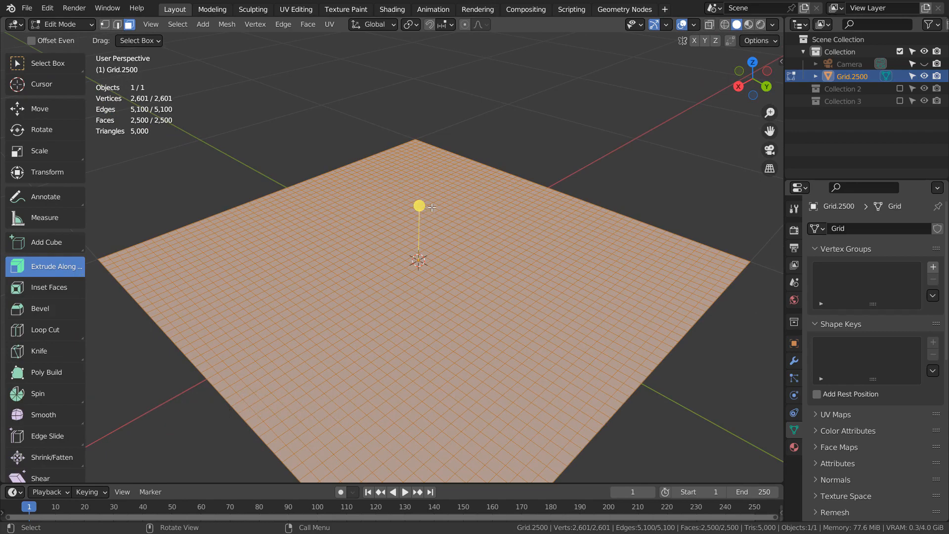
left_click_drag(421, 206, 484, 251)
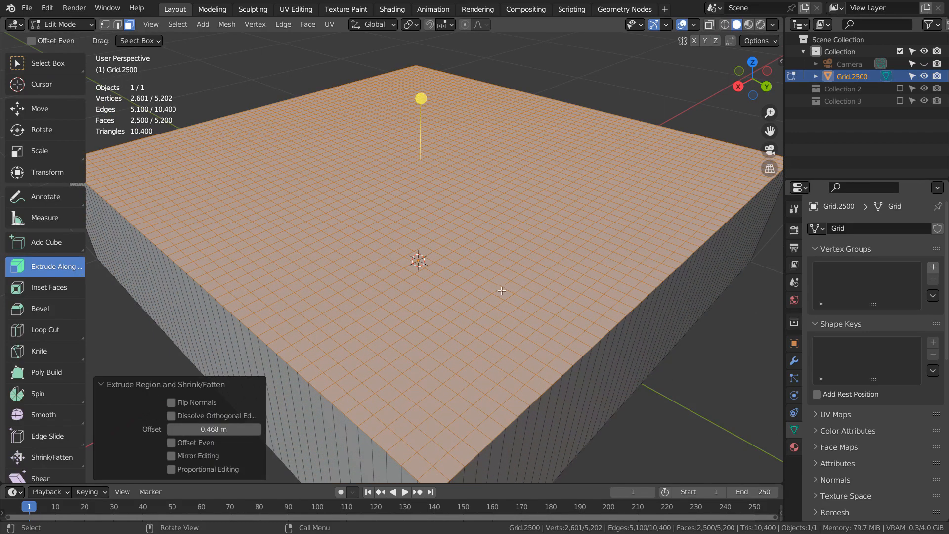
key("ctrl+z")
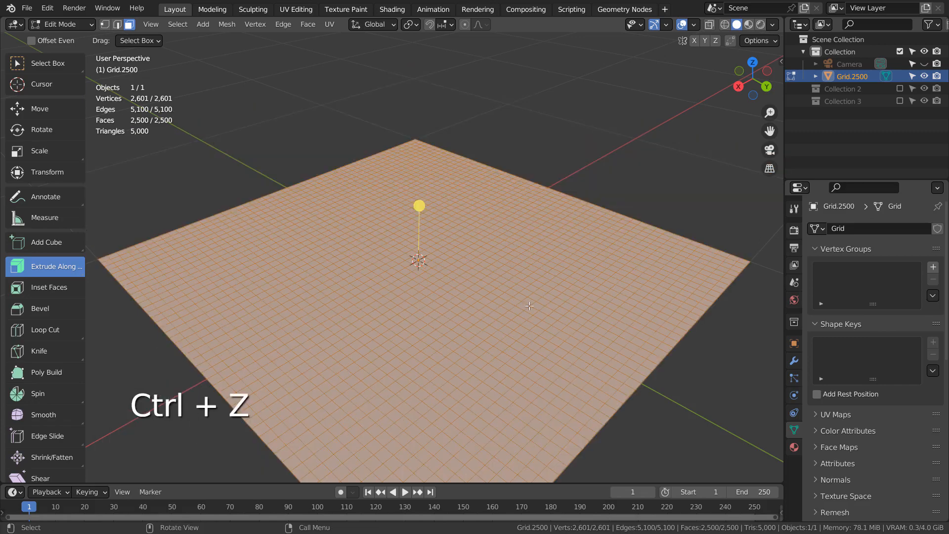
Split all the grid's faces by edges in face select mode so each face is detached from its neighbours.
key("3")
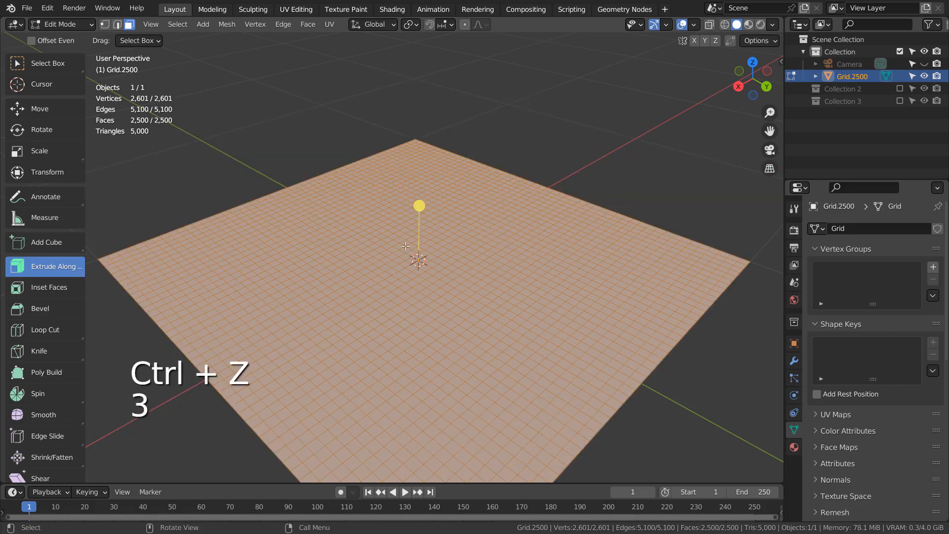
left_click(278, 26)
mouse_move(227, 26)
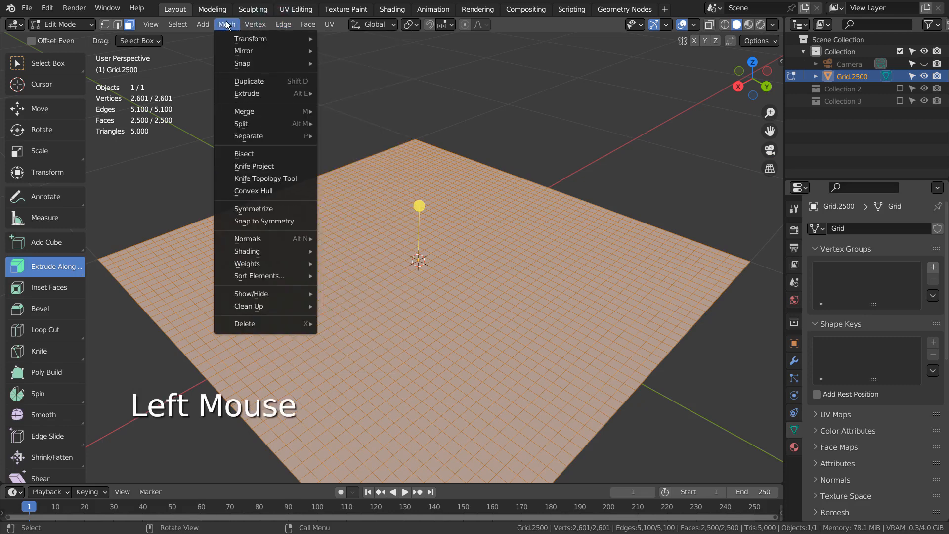
mouse_move(245, 125)
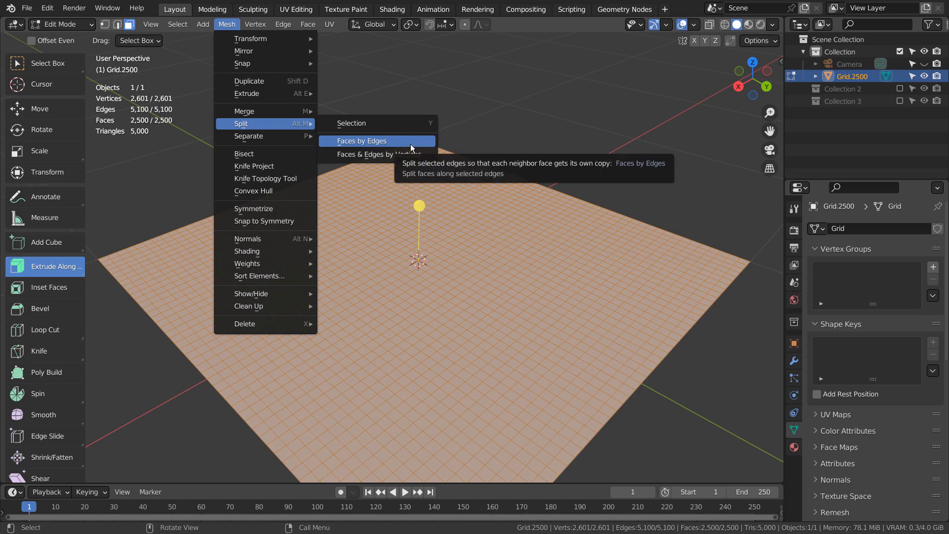
left_click(359, 142)
Test the split by moving a single face away from the grid, and undo the move.
left_click(482, 266)
key("g")
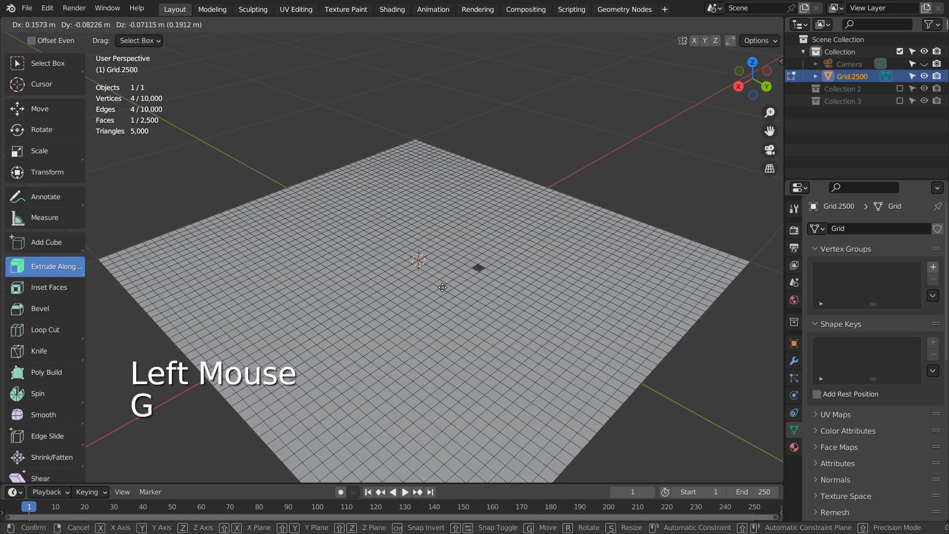
left_click(584, 214)
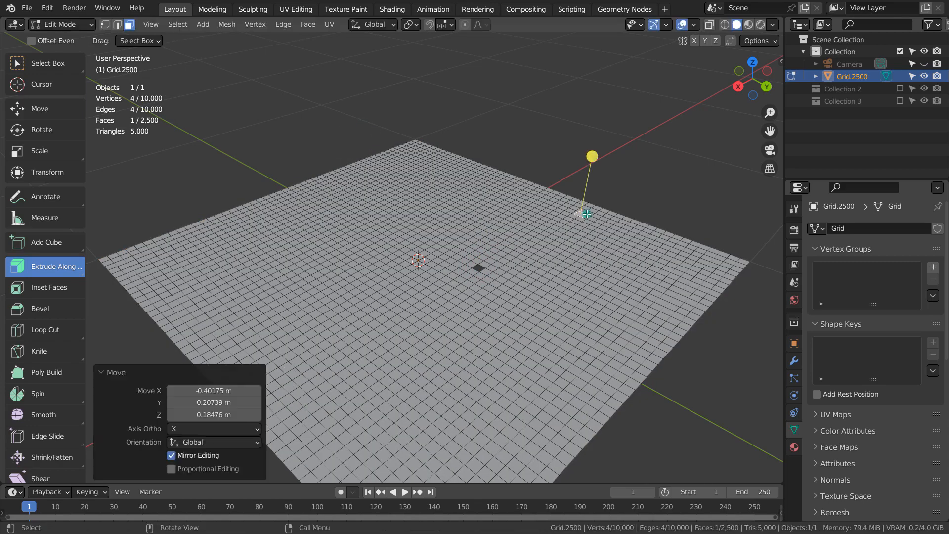
key("ctrl+z")
Extrude all the split faces along their normals by about 0.48 m to form separate columns.
key("a")
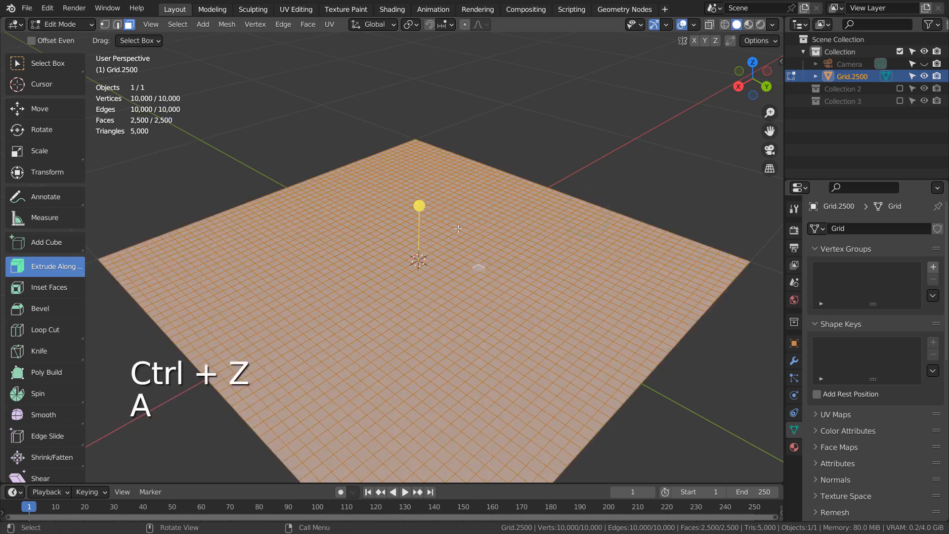
left_click(56, 260)
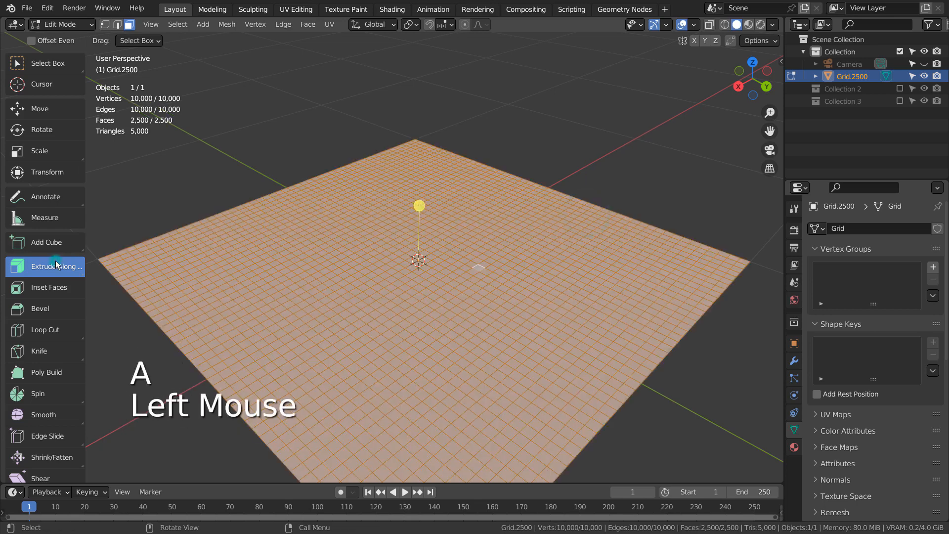
left_click(76, 343)
left_click_drag(419, 207, 425, 149)
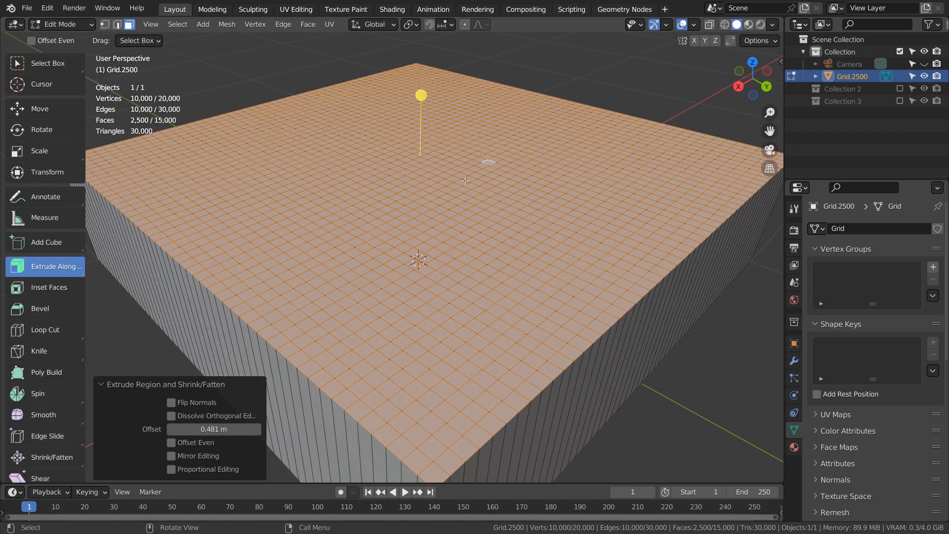
left_click(471, 221)
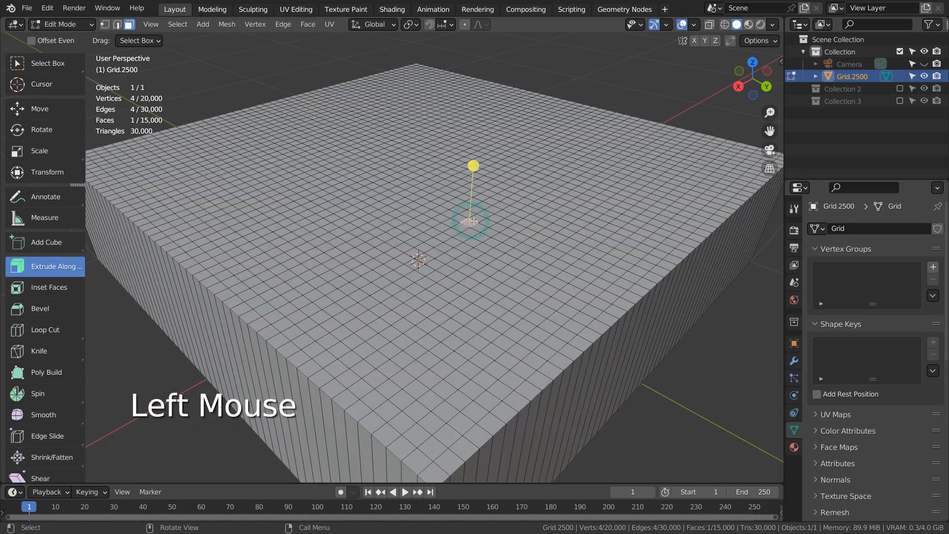
key("k")
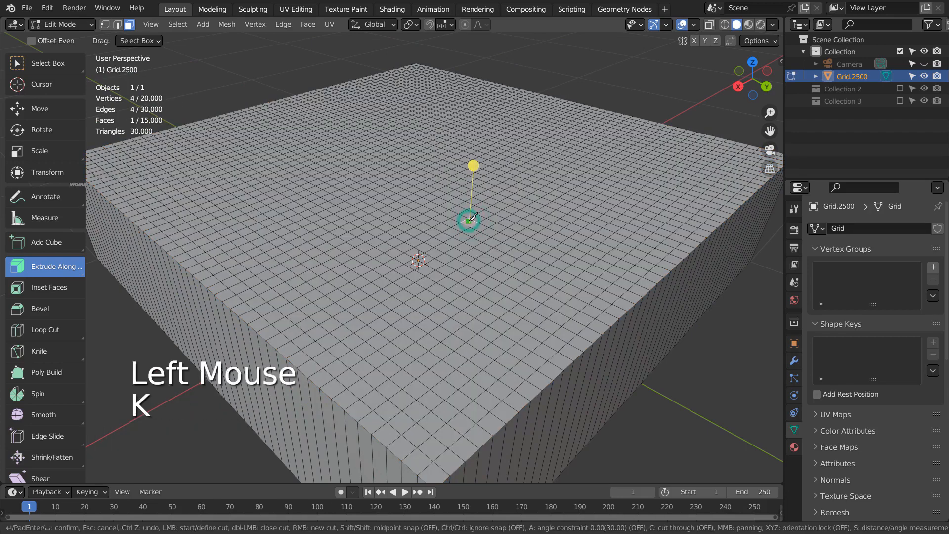
key("Escape")
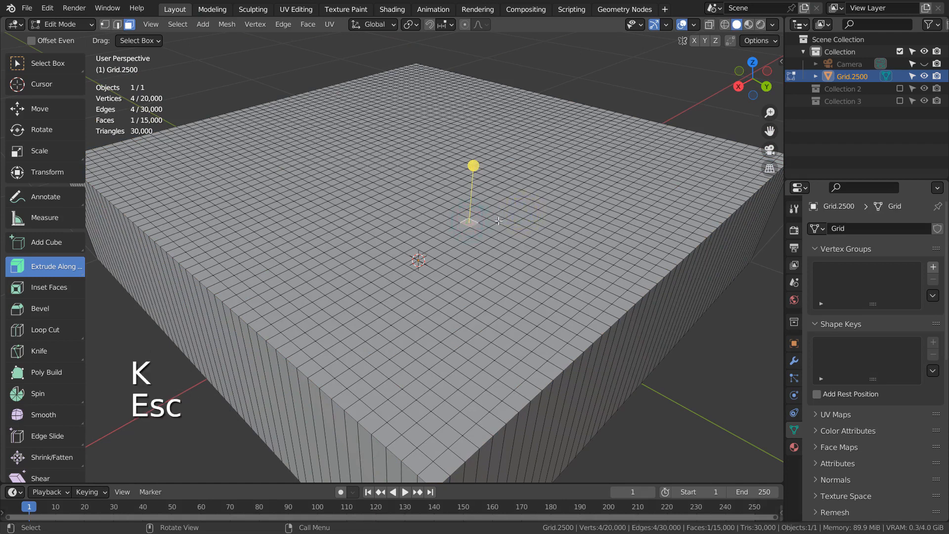
key("k")
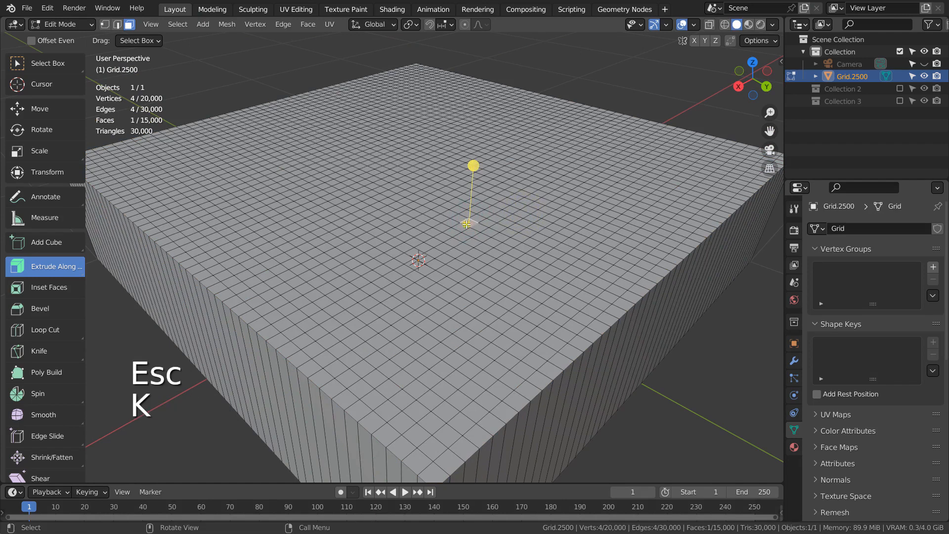
left_click(467, 224)
key("Escape")
Select one column's linked faces, move it out of the block as a test, and undo the move.
key("l")
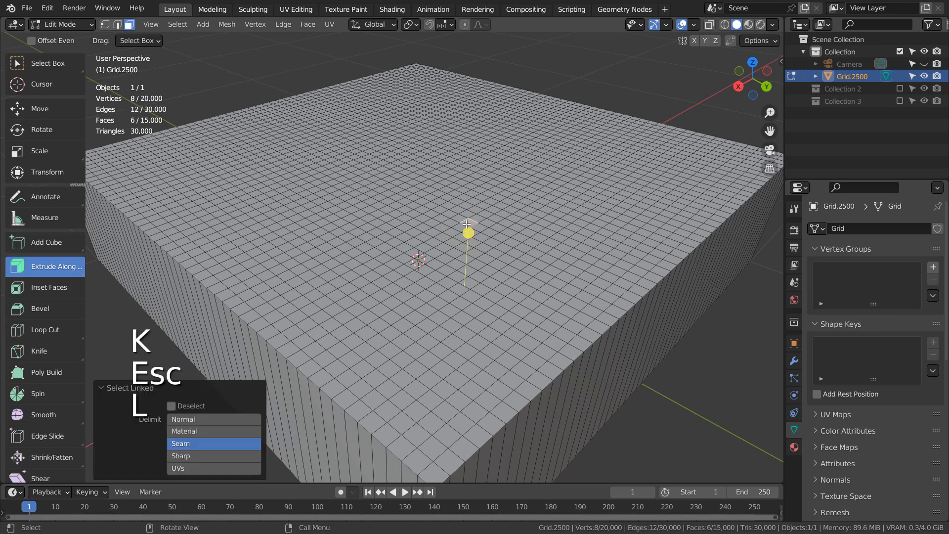
key("g")
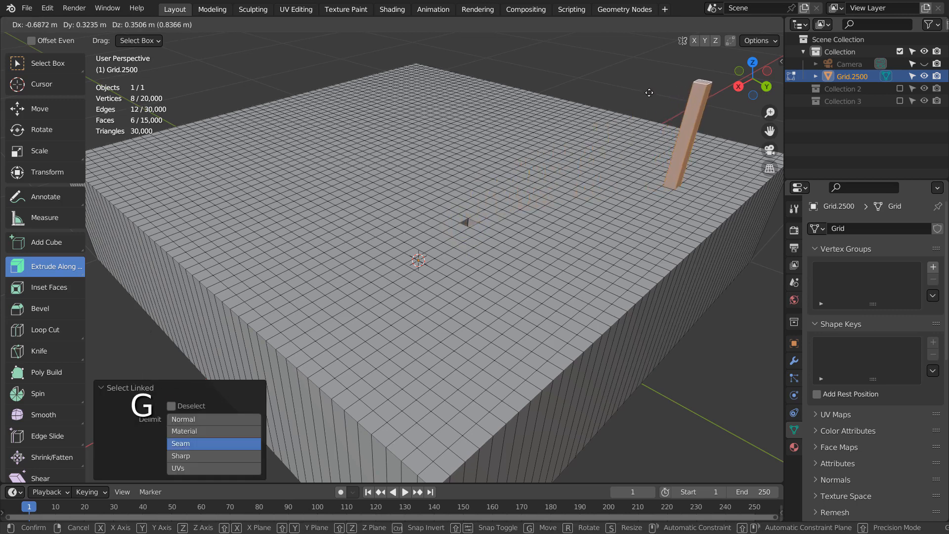
left_click(200, 140)
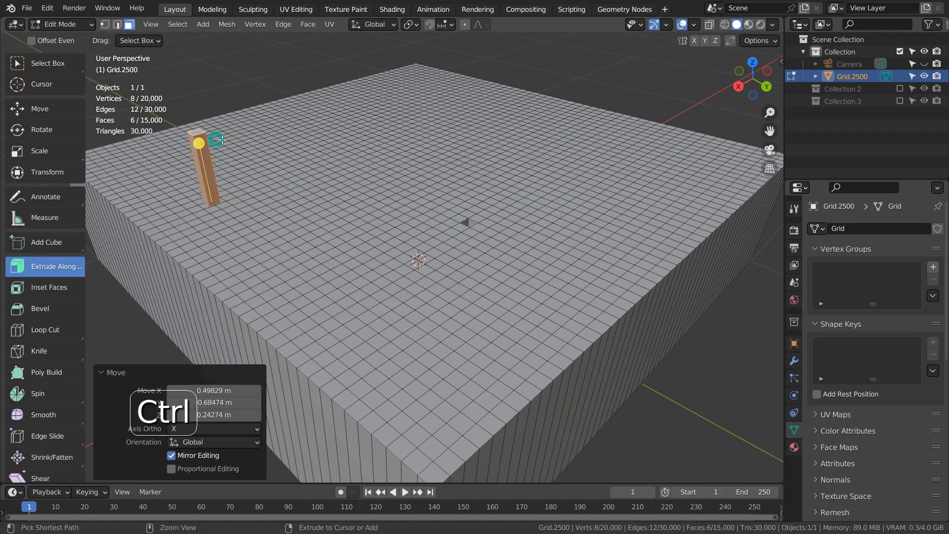
key("ctrl+z")
Separate the whole mesh by loose parts into individual column objects and return to Object Mode.
key("a")
scroll(512, 254, "down", 2)
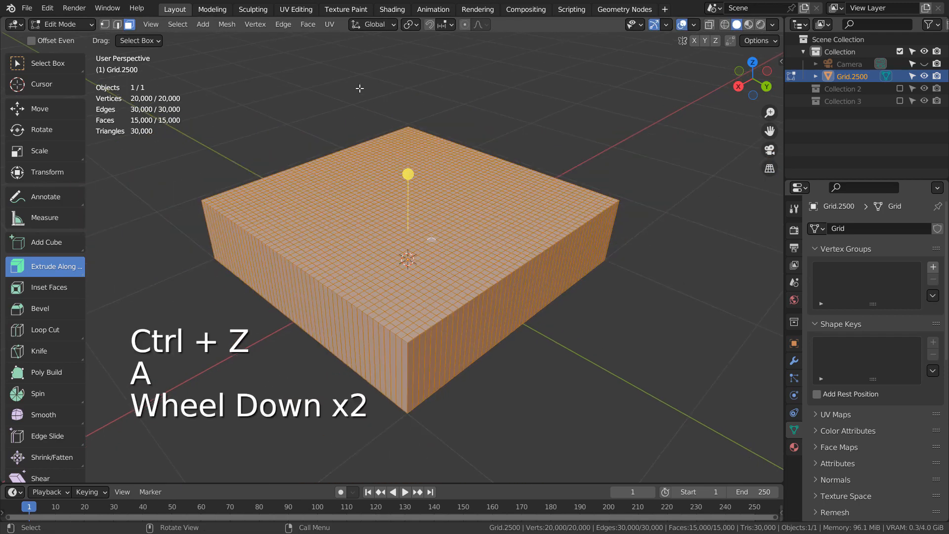
key("Tab")
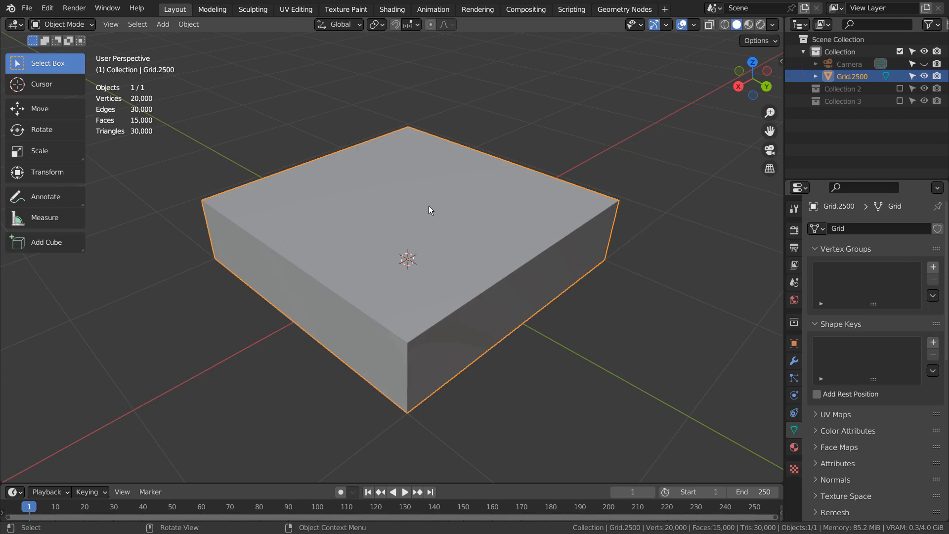
key("Tab")
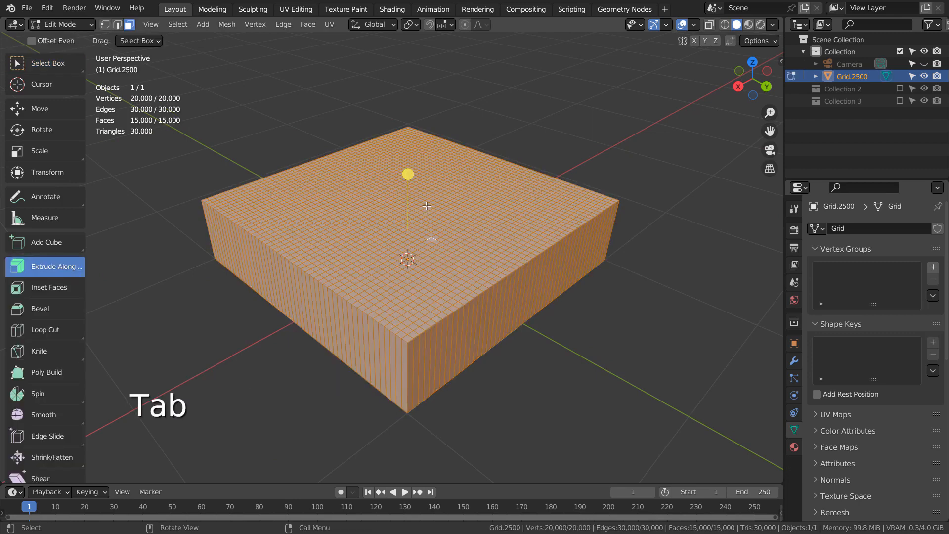
key("p")
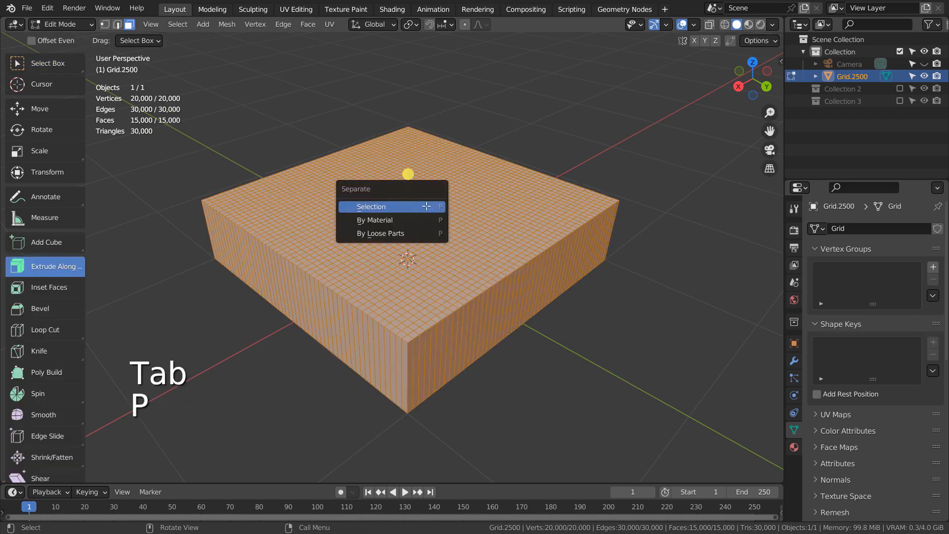
left_click(420, 233)
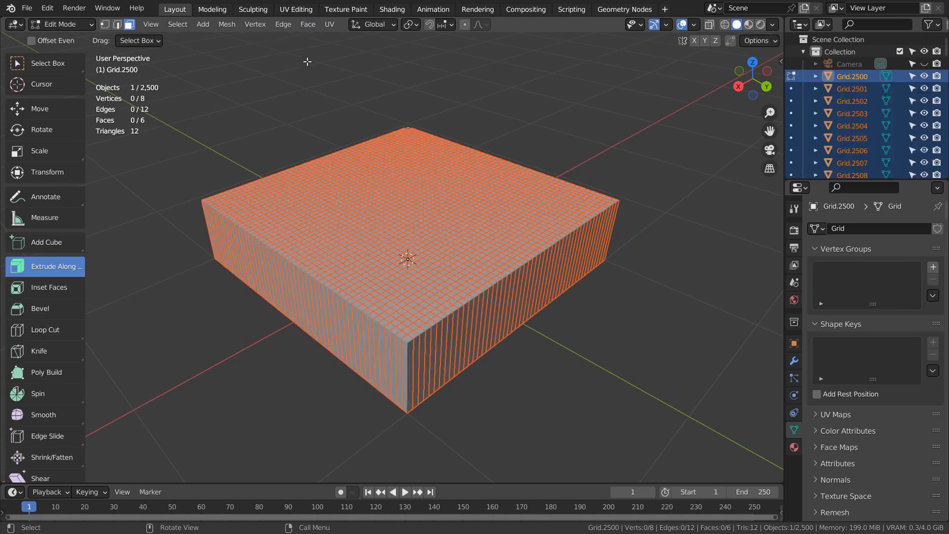
key("grave")
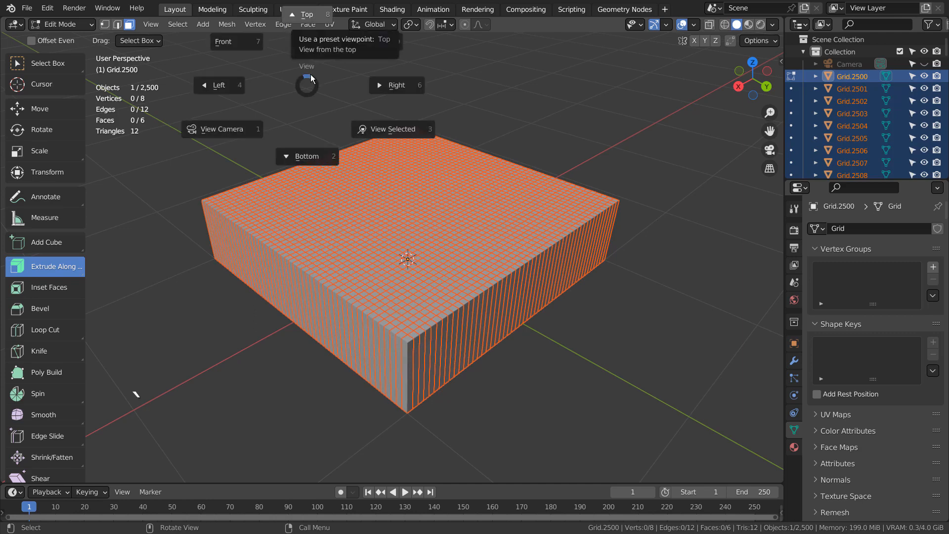
left_click(311, 85)
key("Tab")
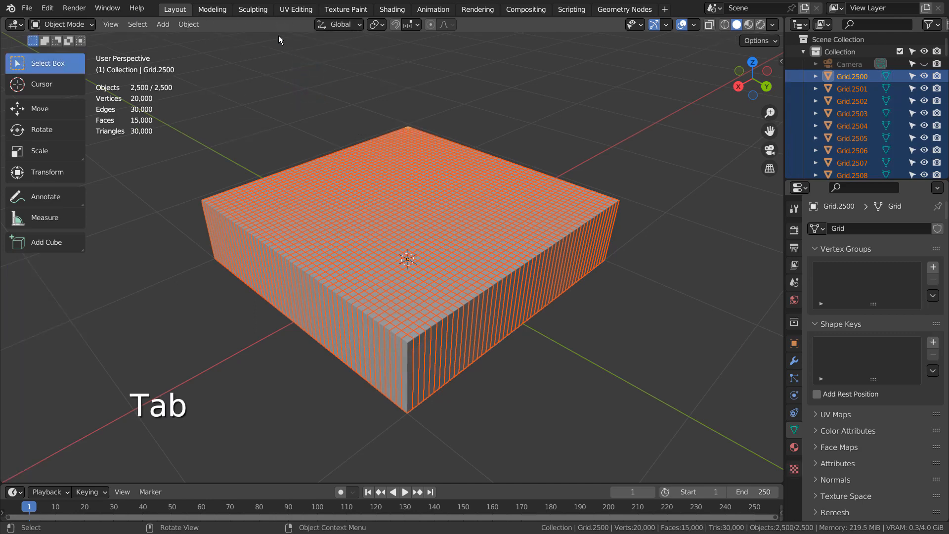
Set the origin of every selected column to its own geometry.
left_click(189, 24)
mouse_move(220, 51)
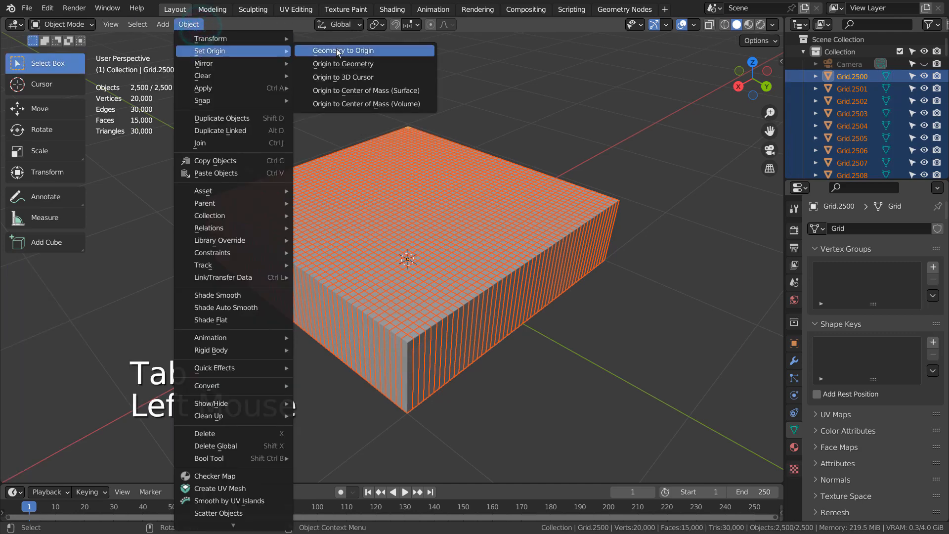
left_click(352, 71)
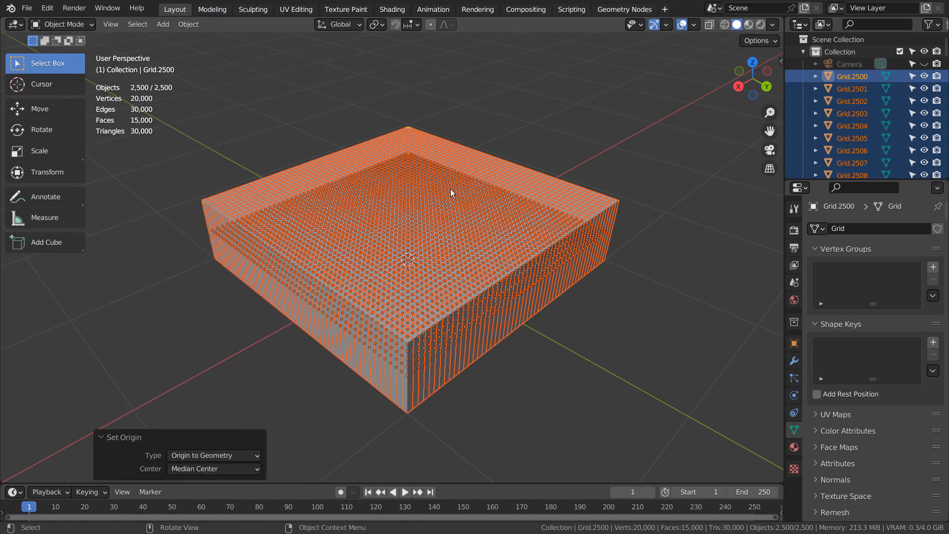
Move all the selected columns into a new collection named Collection 4.
key("m")
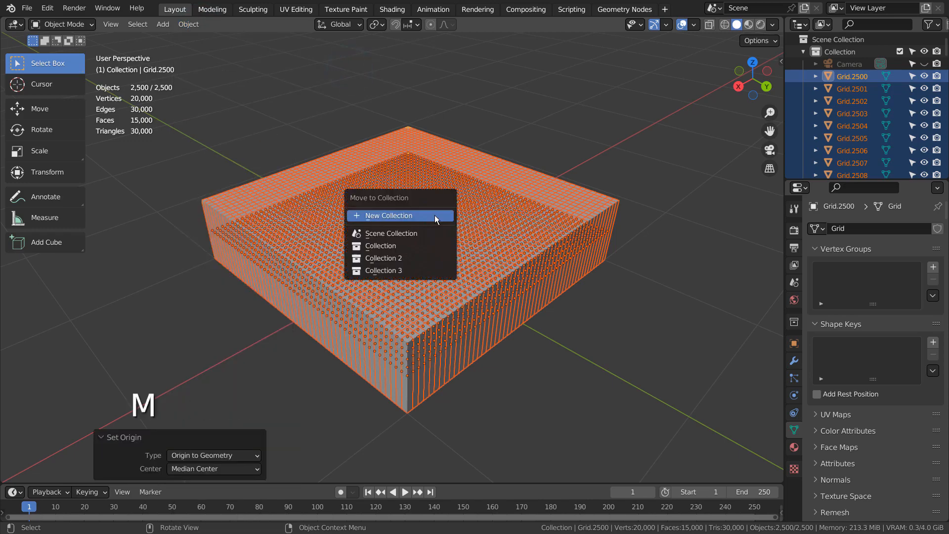
left_click(434, 215)
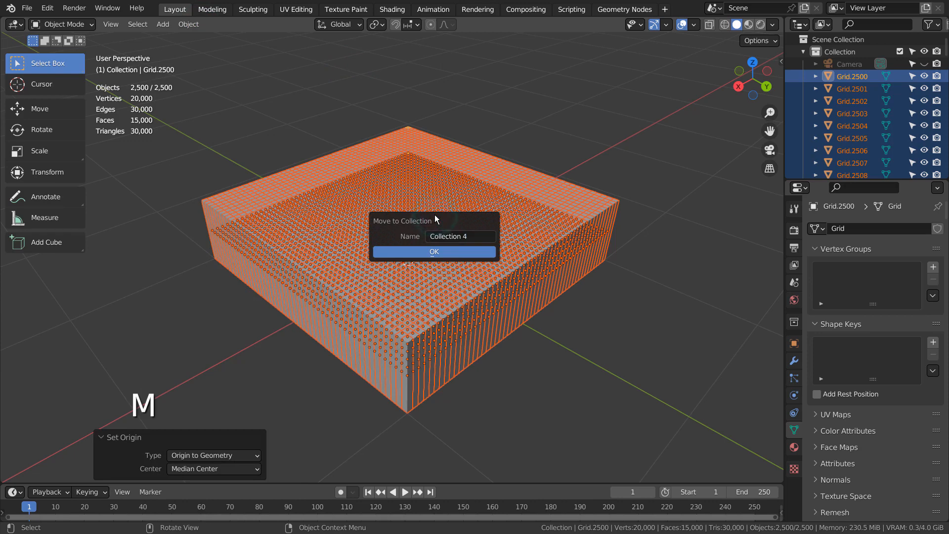
key("Return")
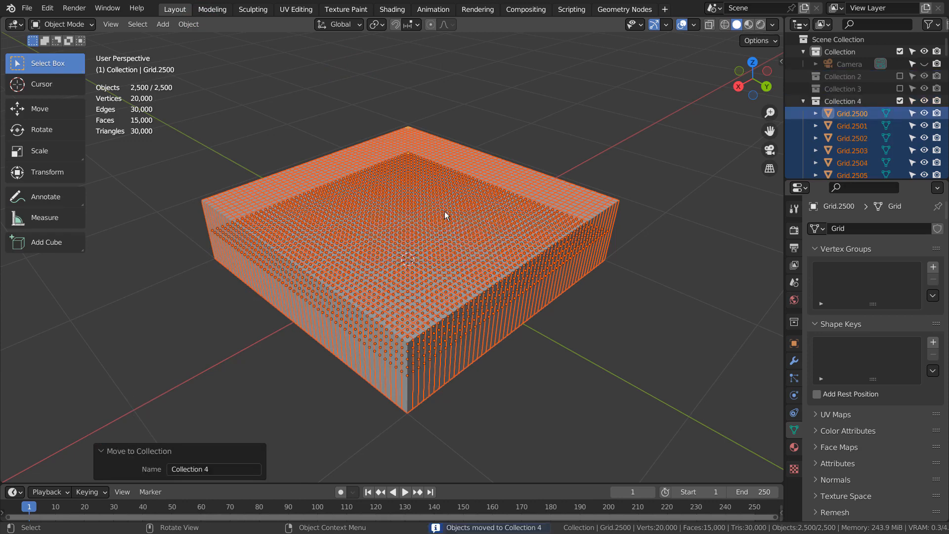
Randomize the columns' transform with a Z location of 0.23 m, and deselect them all.
left_click(189, 24)
mouse_move(198, 40)
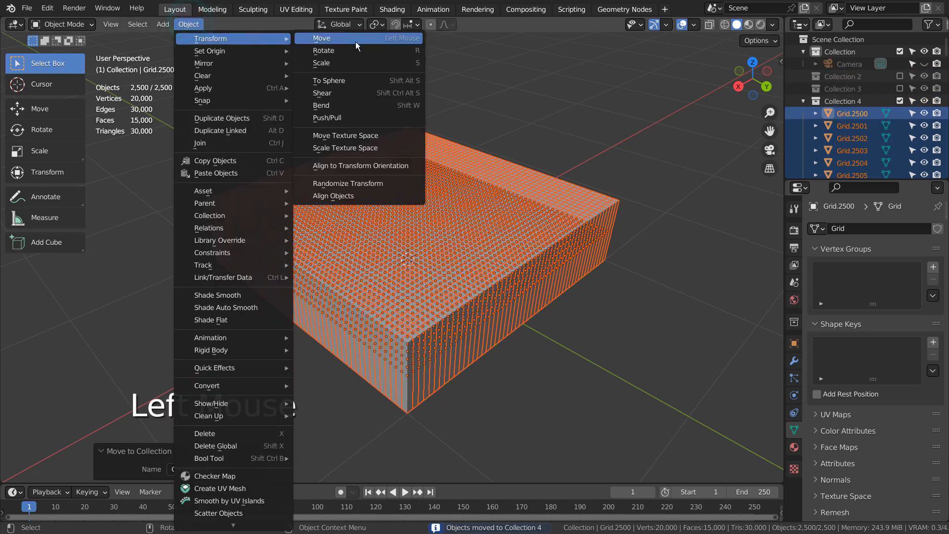
left_click(365, 182)
mouse_move(197, 353)
left_mouse_down()
mouse_move(241, 353)
mouse_move(213, 352)
left_mouse_up()
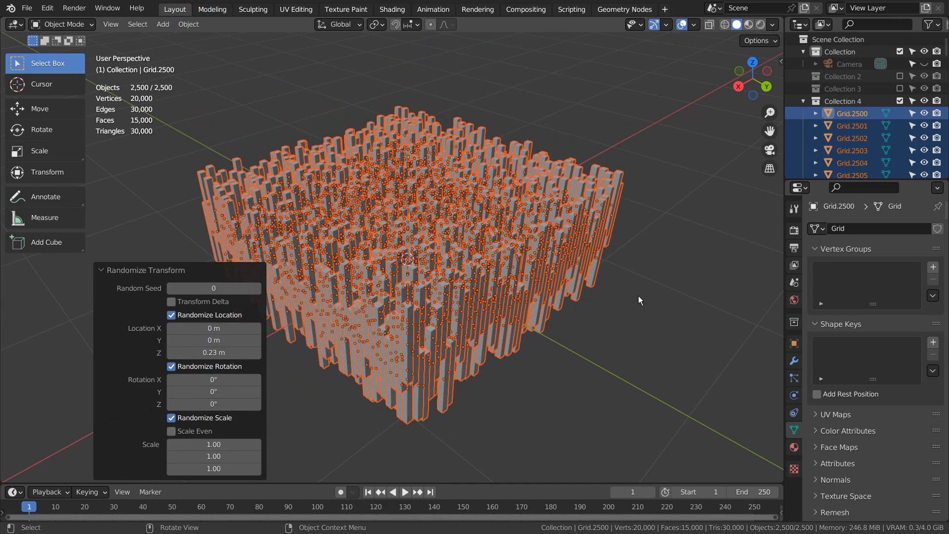
left_click(659, 268)
Exclude Collection 4 from the view layer, enable Collection 2 and Collection 3 in its place, and clear the selection.
scroll(435, 266, "up", 3)
mouse_move(435, 265)
middle_mouse_down()
mouse_move(452, 246)
mouse_move(639, 242)
mouse_move(550, 272)
mouse_move(422, 284)
mouse_move(125, 253)
mouse_move(417, 261)
middle_mouse_up()
scroll(417, 262, "down", 2)
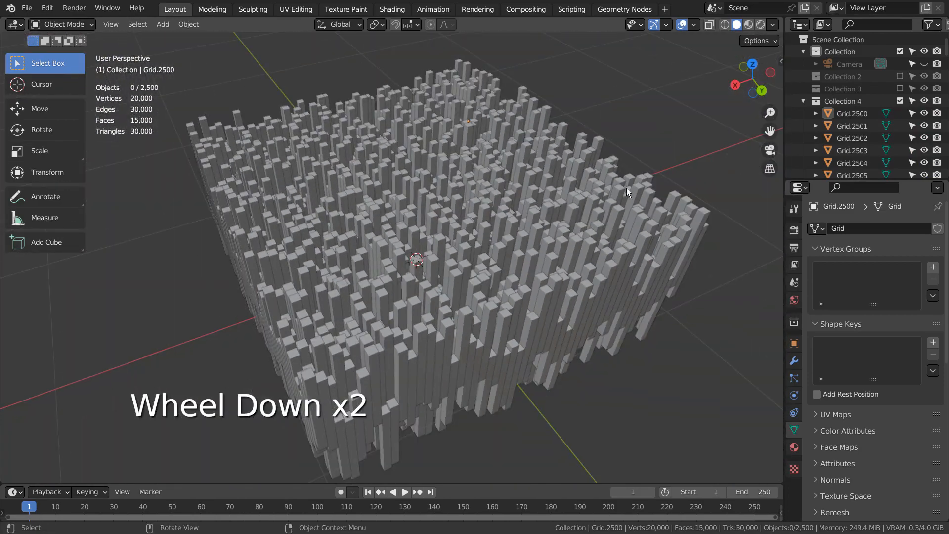
left_click(900, 100)
left_click(900, 76)
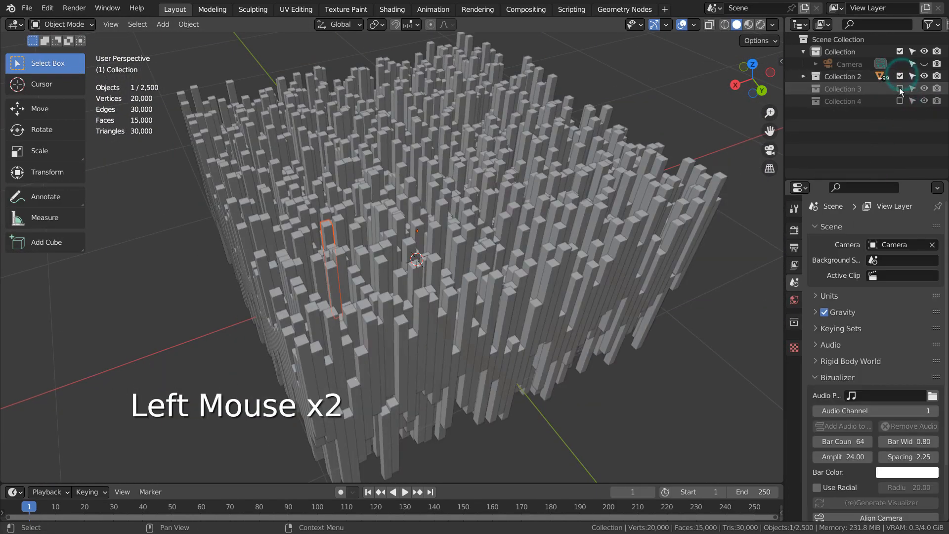
left_click(900, 88)
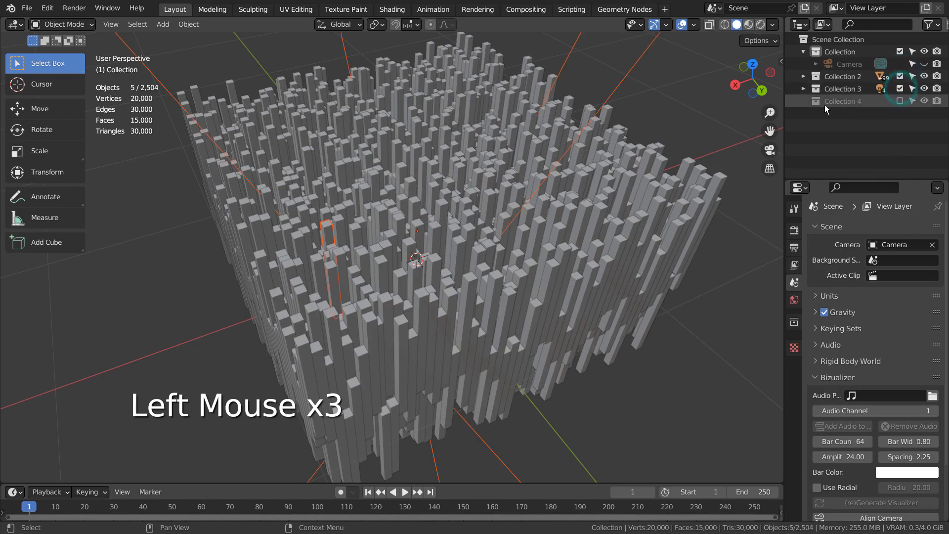
scroll(612, 169, "down", 2)
scroll(590, 209, "down", 4)
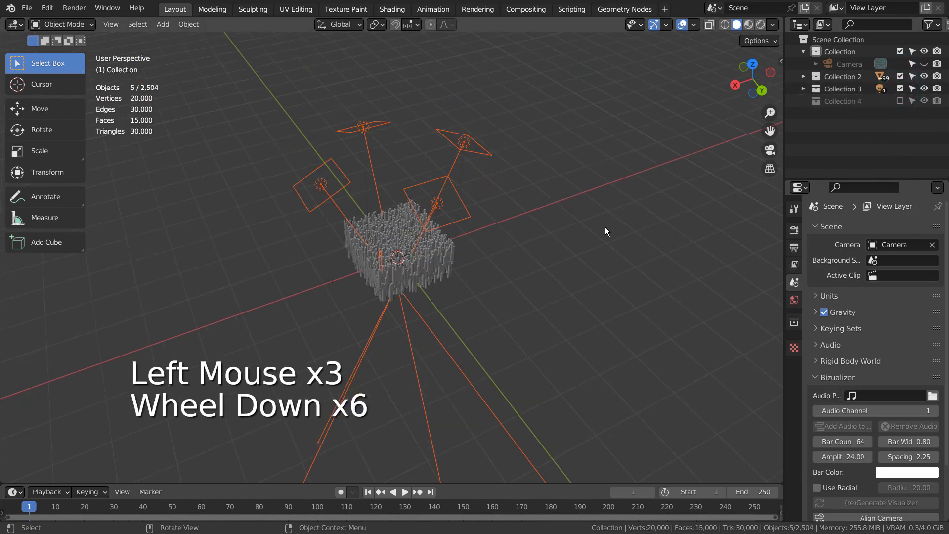
left_click(606, 227)
Unhide and select the camera, and check its view of the columns before returning to the perspective view.
middle_click_drag(647, 257, 553, 274)
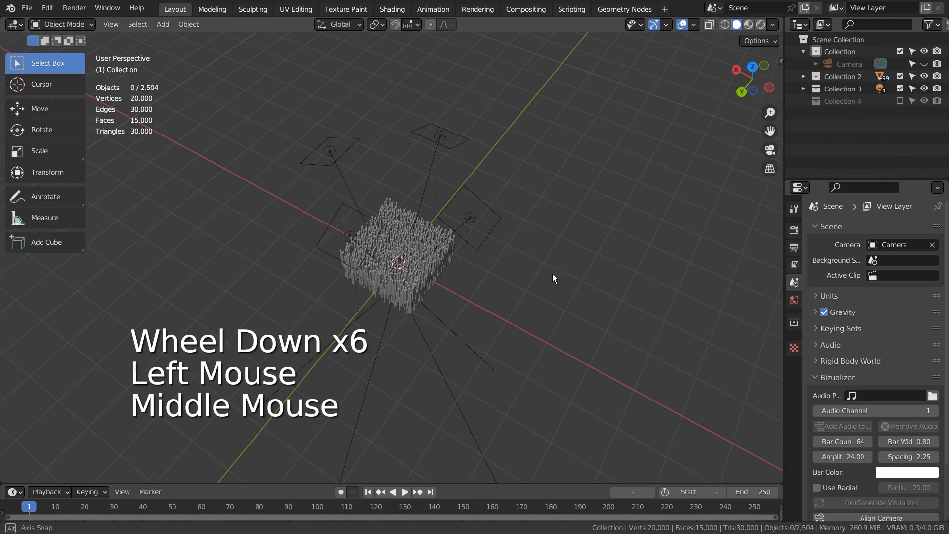
left_click(924, 63)
left_click(850, 64)
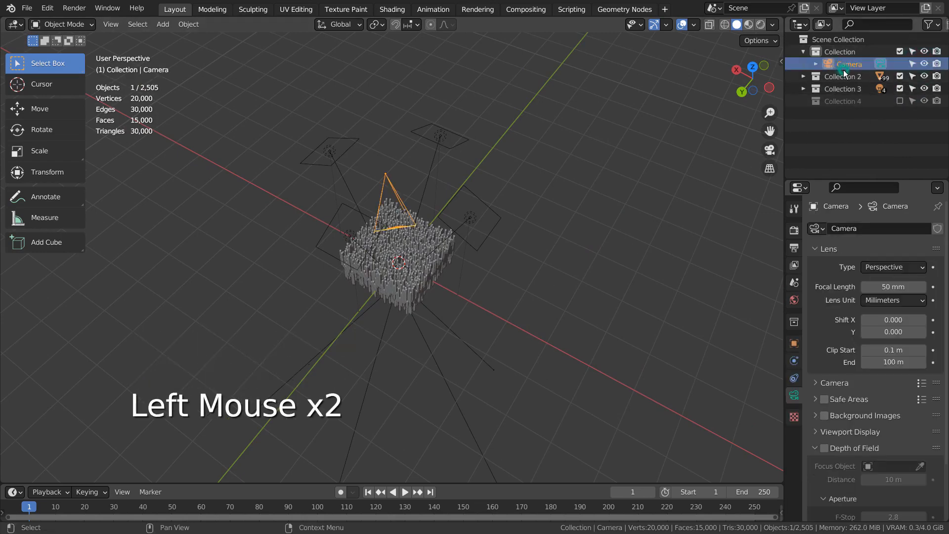
scroll(513, 245, "down", 1)
middle_click_drag(513, 245, 547, 256)
key("KP_0")
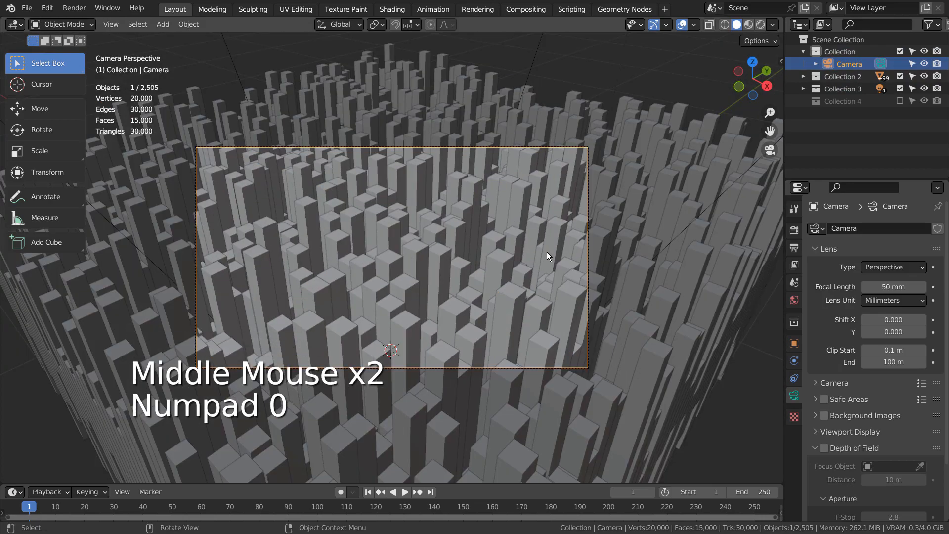
key("KP_0")
key("KP_0")
key("KP_0")
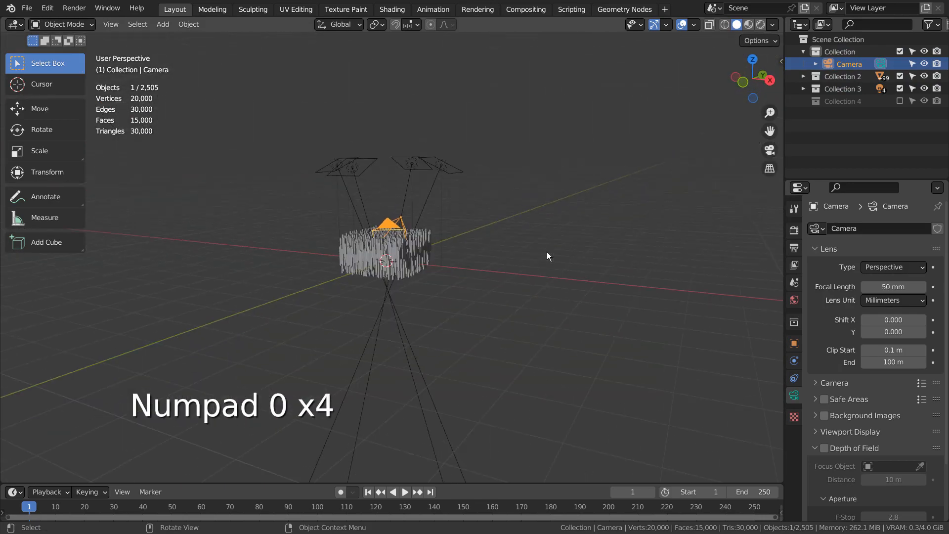
Select each of the four area lights above the columns in turn to view its settings.
middle_click_drag(549, 248, 469, 276)
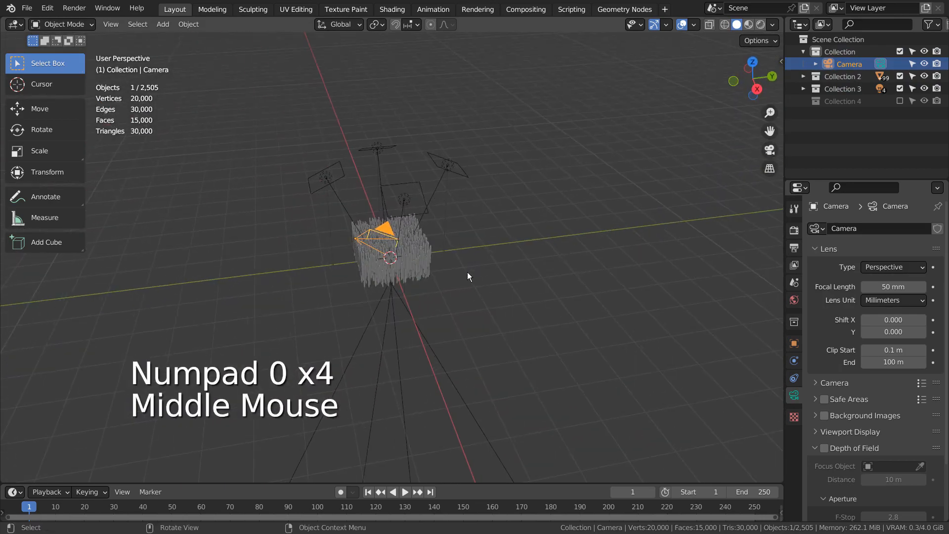
left_click(407, 195)
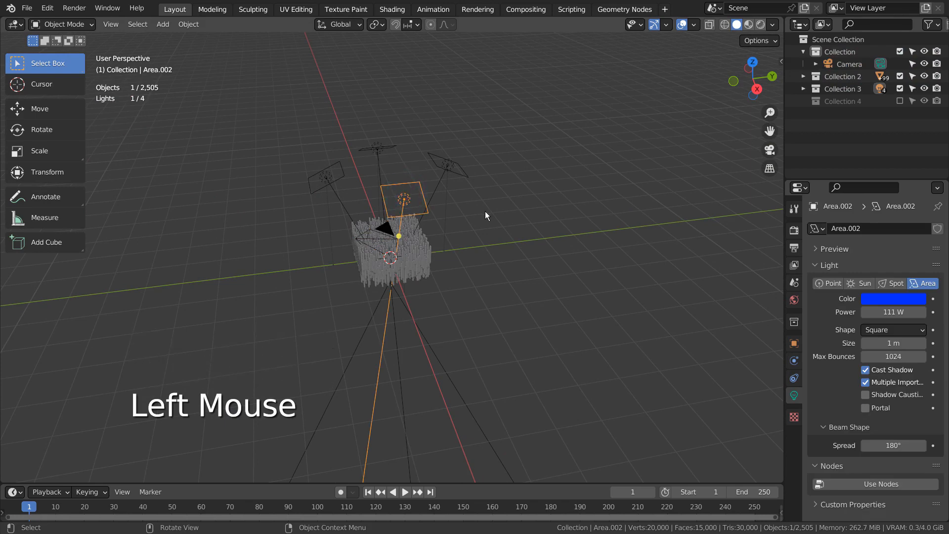
left_click(448, 163)
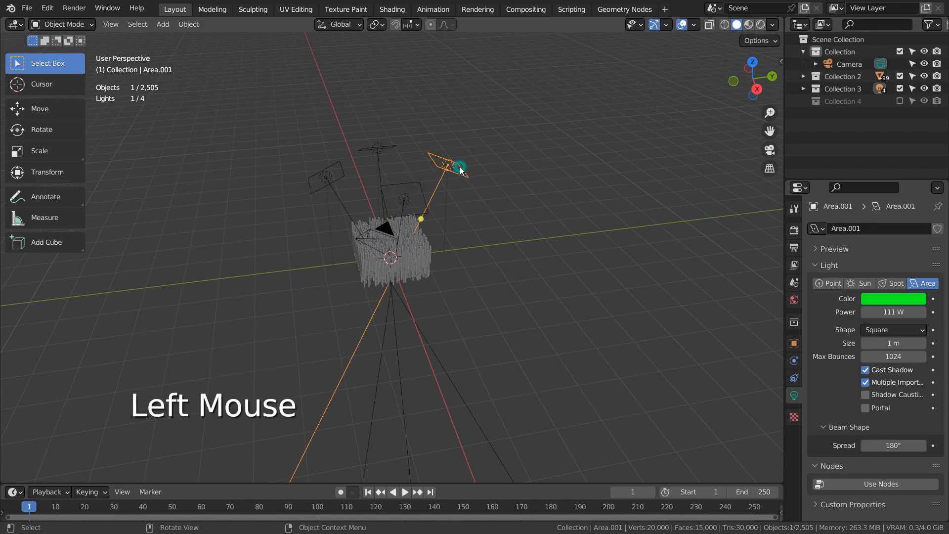
left_click(375, 156)
left_click(326, 180)
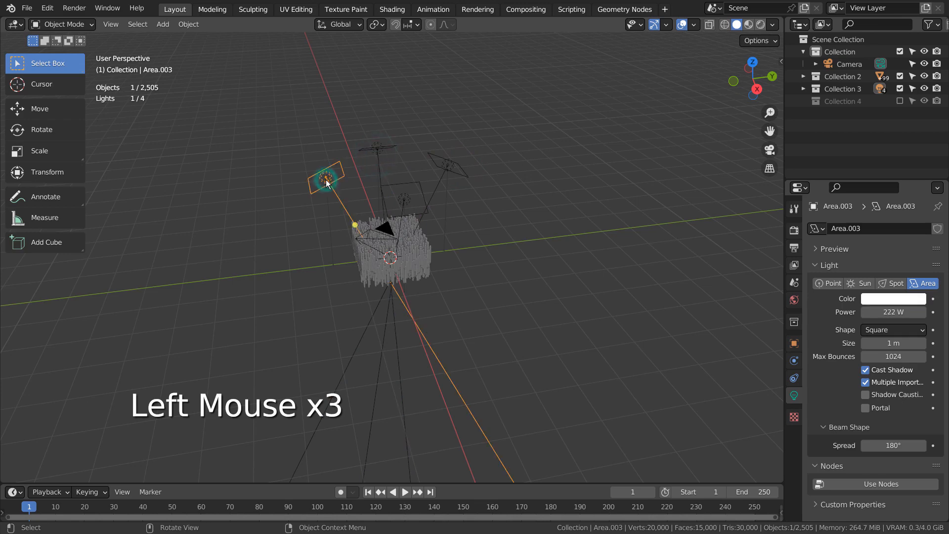
Examine the color, power, shape and size of each area light in the maximized light properties.
key("ctrl")
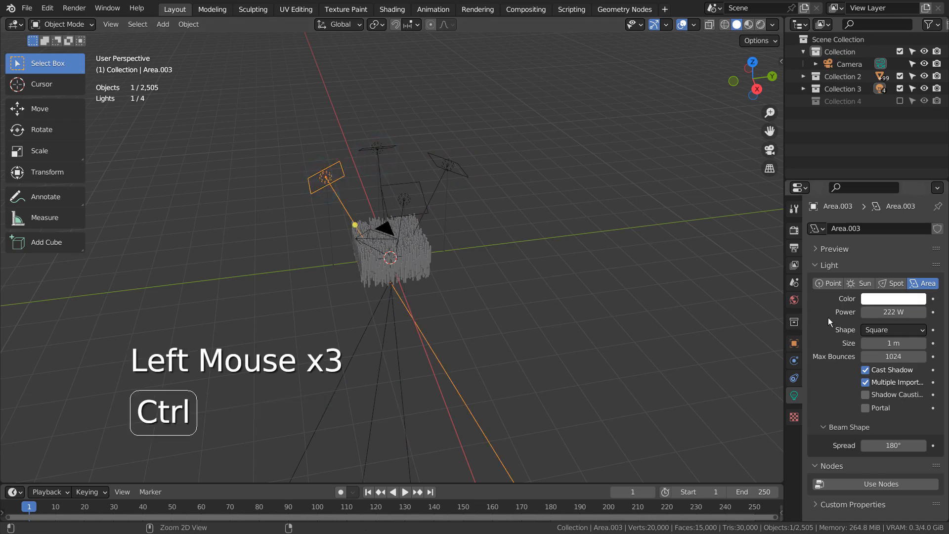
key("ctrl+space")
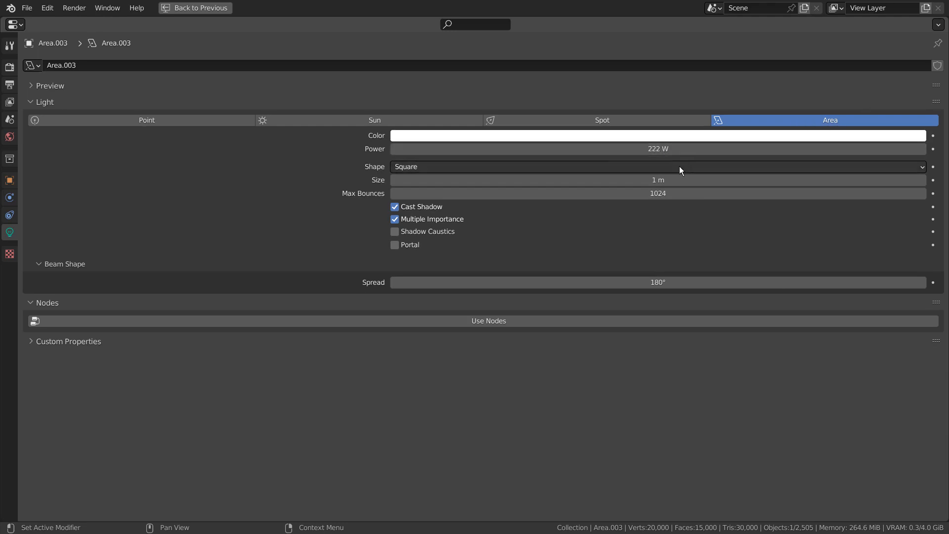
key("ctrl+space")
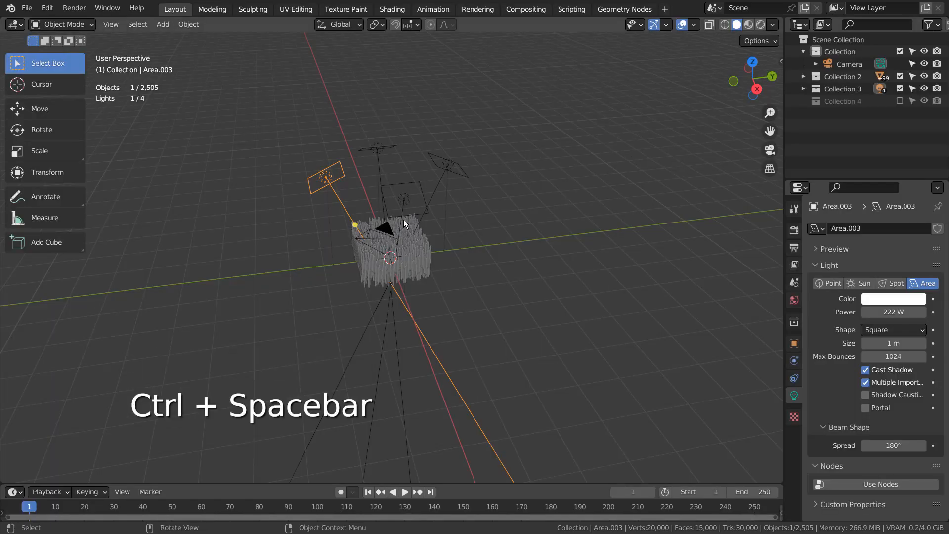
left_click(406, 199)
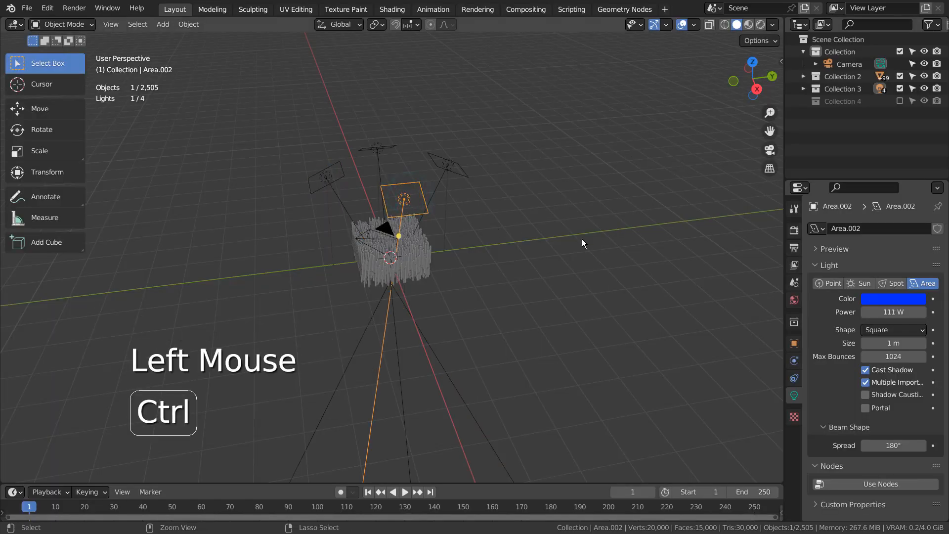
key("ctrl+space")
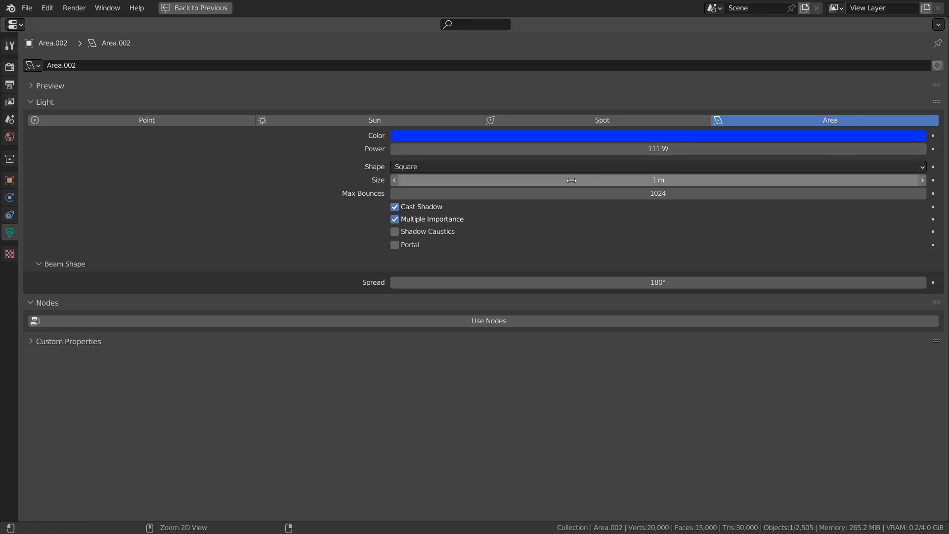
key("ctrl+space")
left_click(448, 165)
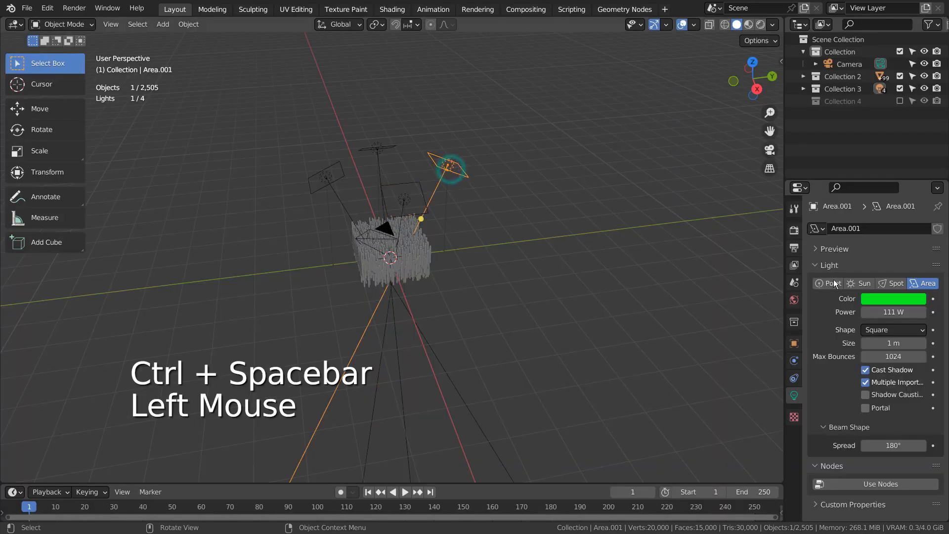
key("ctrl+space")
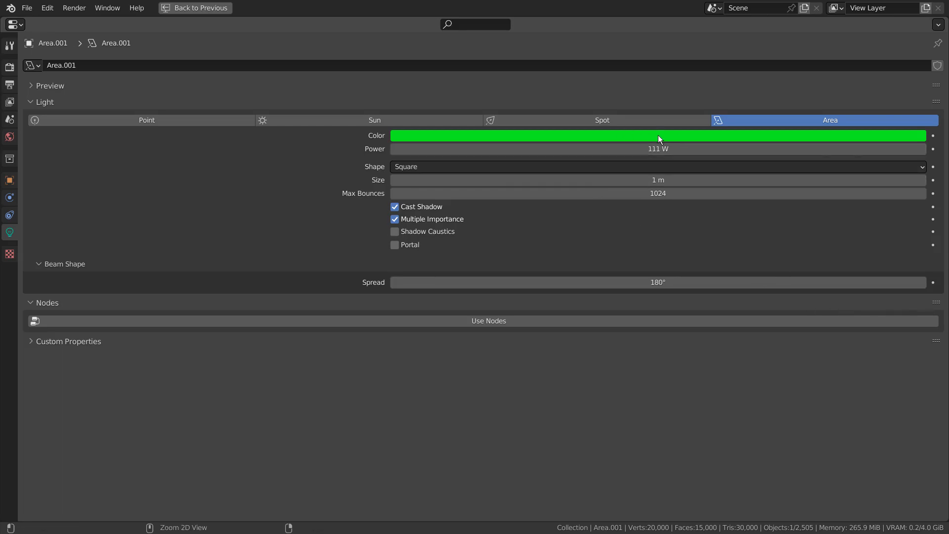
key("ctrl+space")
left_click(376, 149)
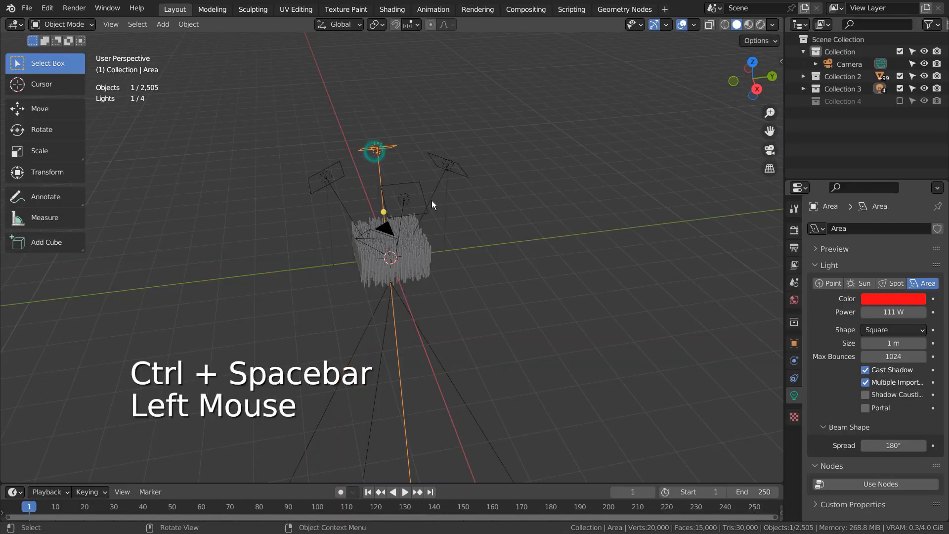
key("ctrl+space")
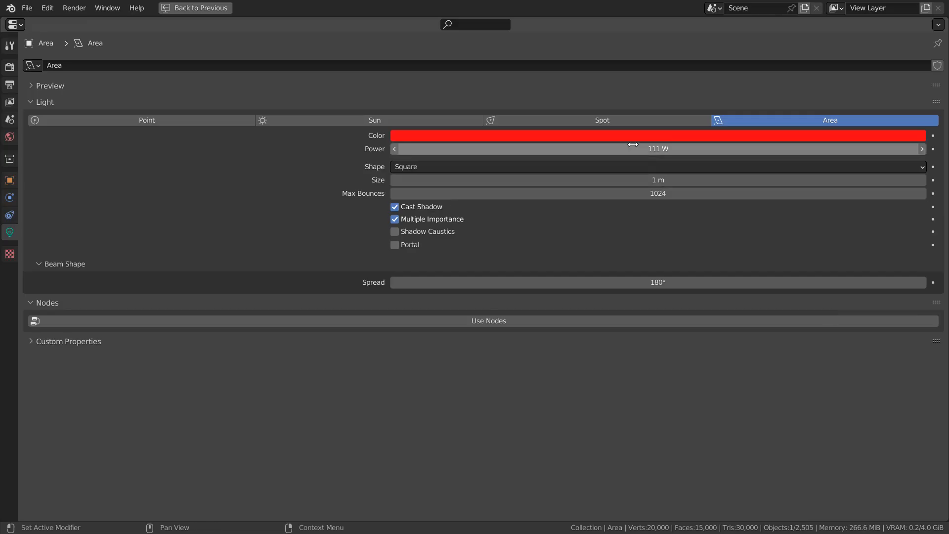
key("ctrl+space")
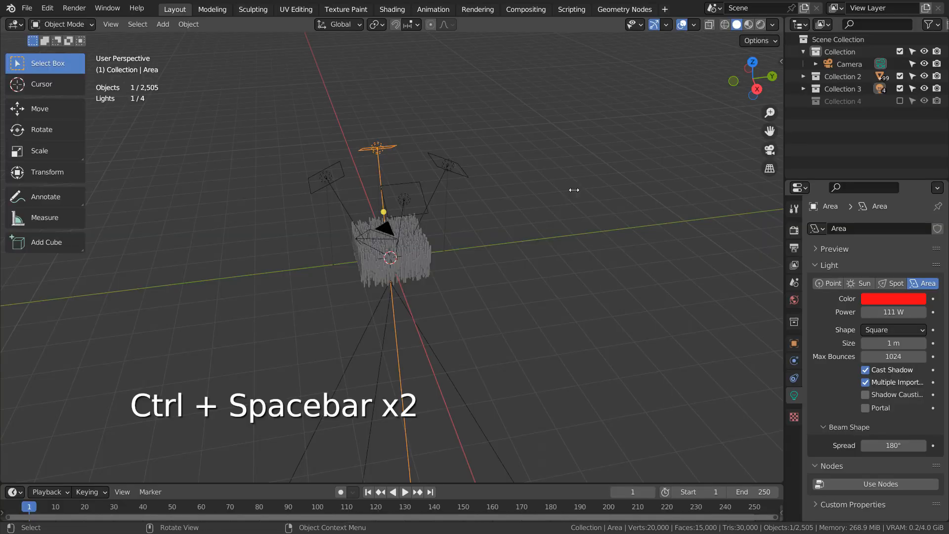
Render the scene through the camera, and close the render window after viewing the image.
key("KP_0")
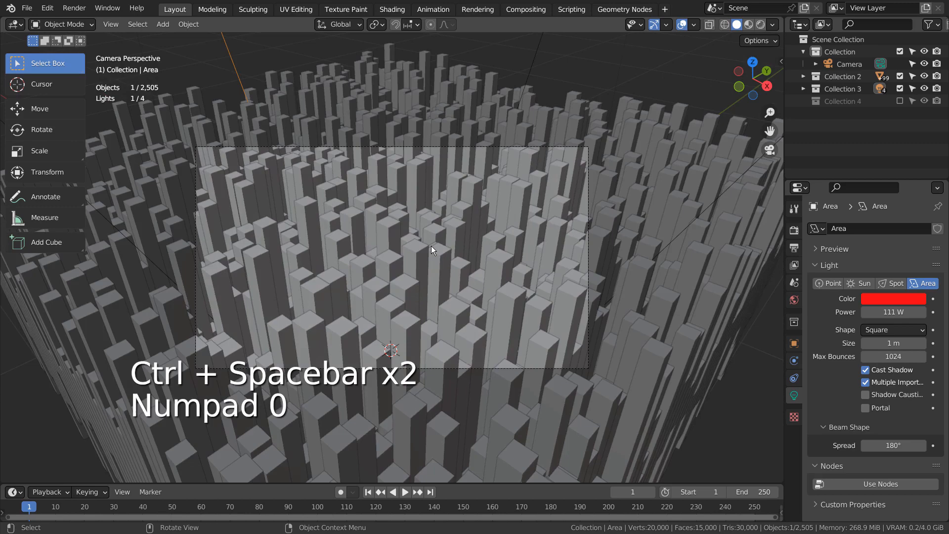
key("F12")
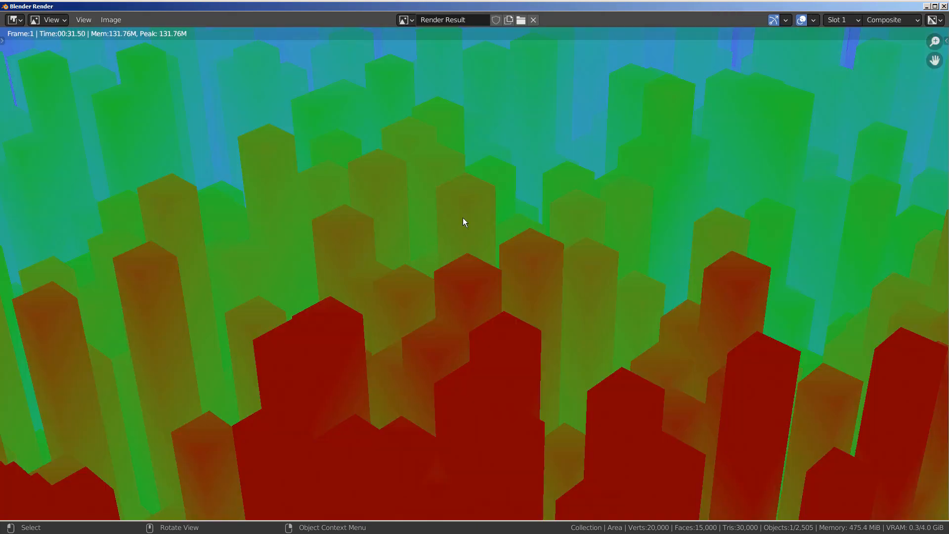
left_click(928, 5)
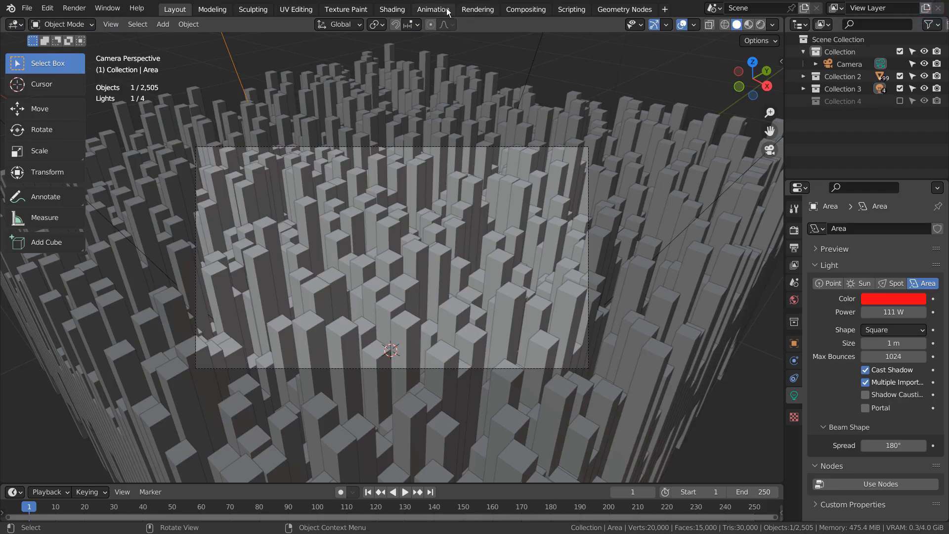
Open the compositing node tree maximized, with the backdrop turned off and the sidebar hidden.
left_click(526, 9)
key("ctrl+space")
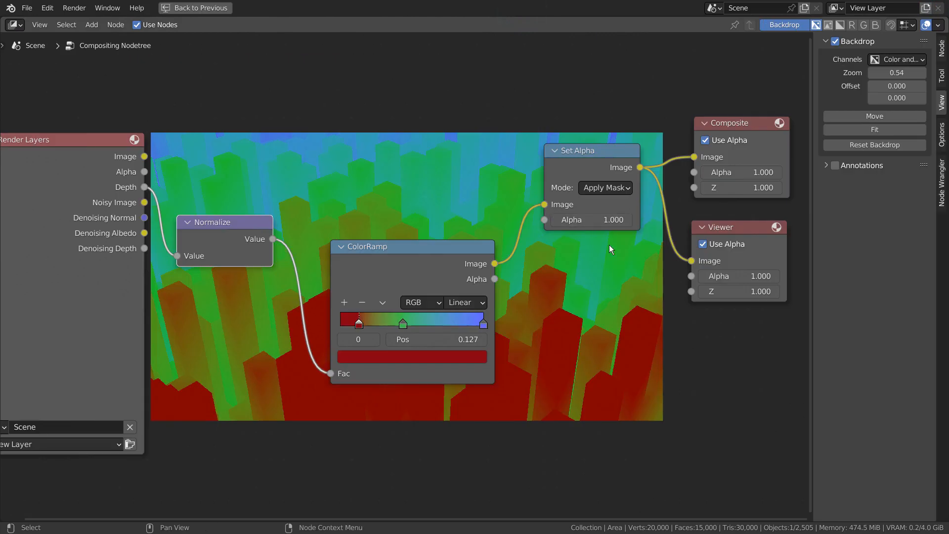
left_click(836, 42)
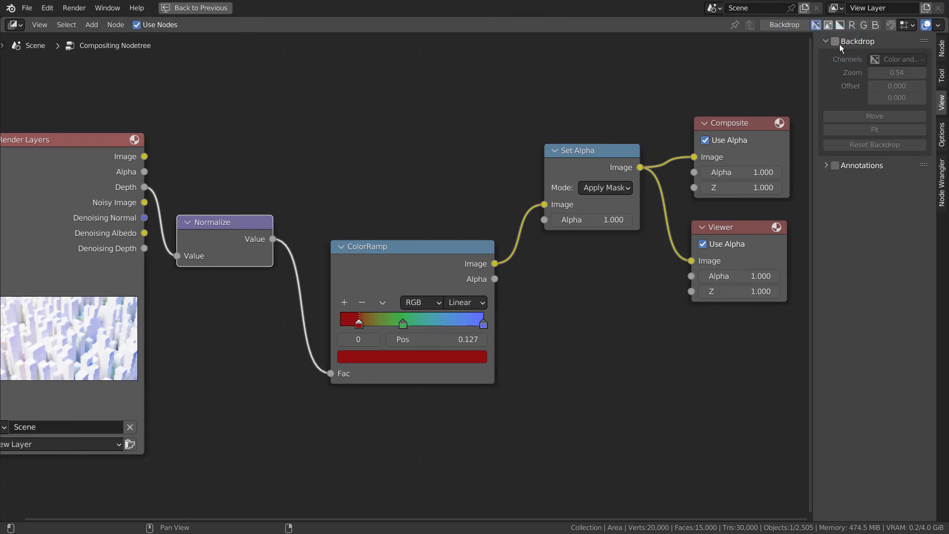
key("n")
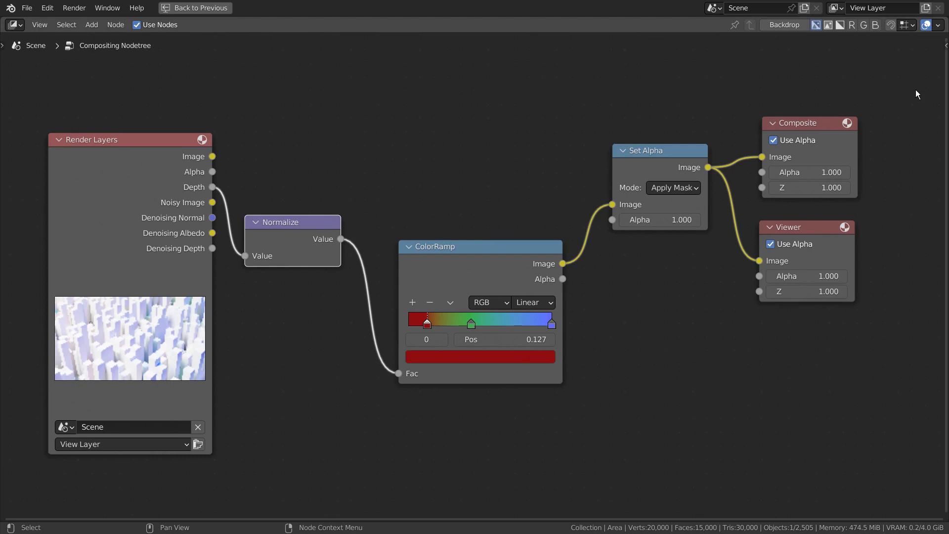
Turn on the compositor backdrop and set its zoom to 1.00.
key("n")
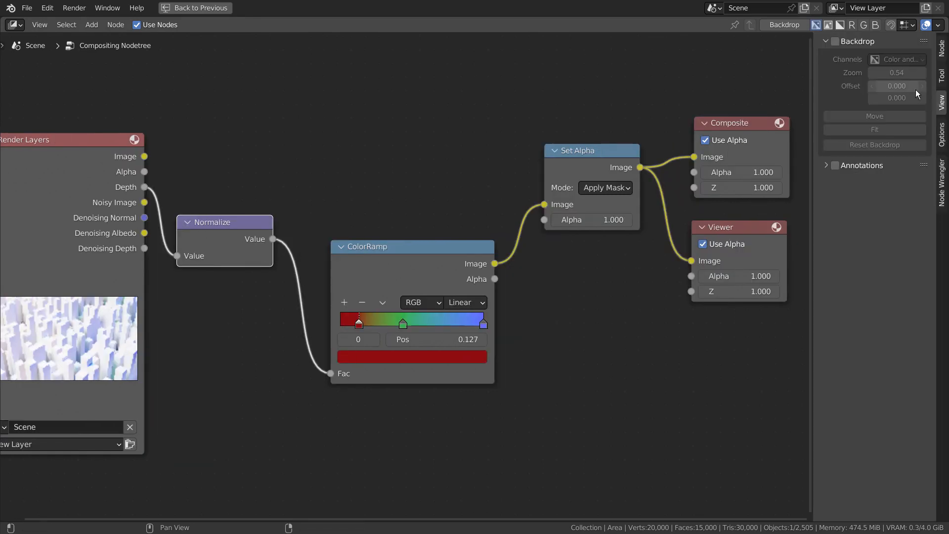
left_click(835, 41)
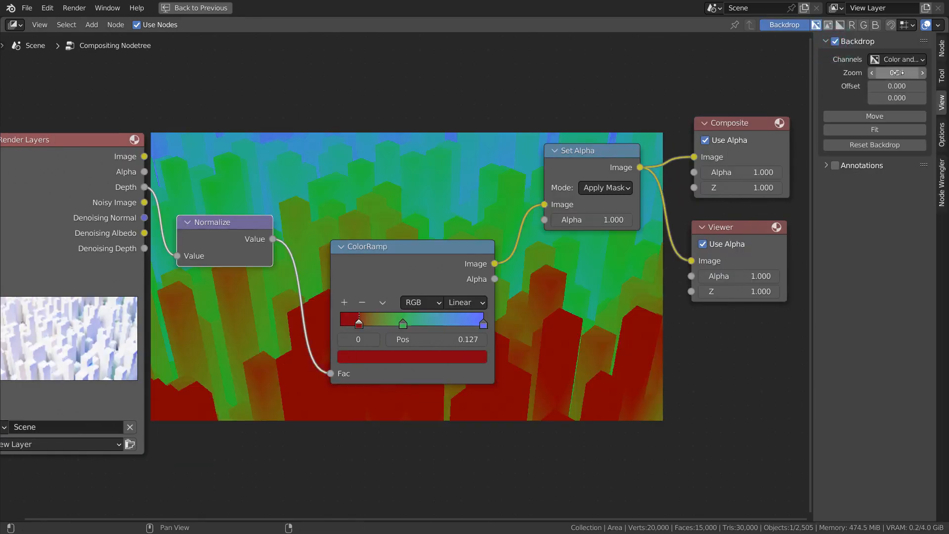
left_click_drag(898, 73, 932, 72)
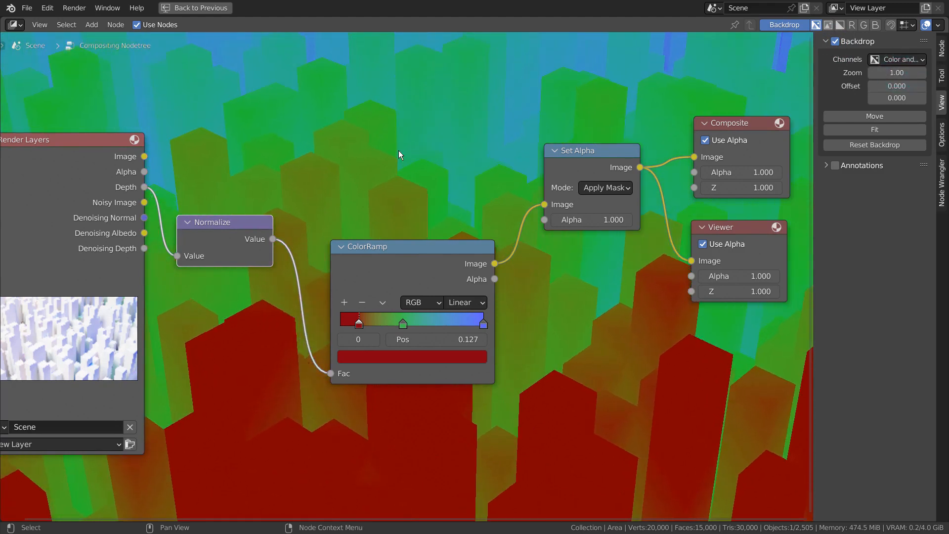
Mute and unmute the Normalize node and the ColorRamp node in turn to compare their effect on the backdrop image.
key("m")
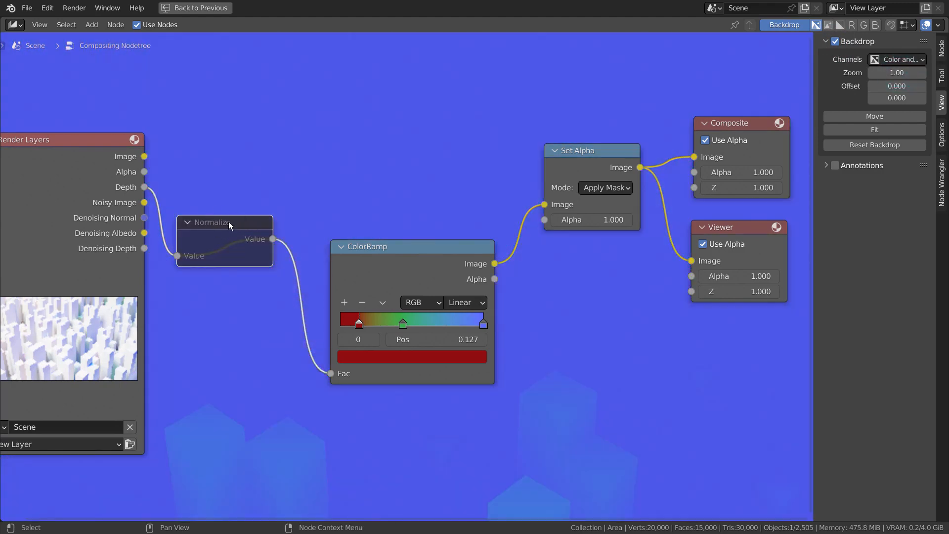
key("m")
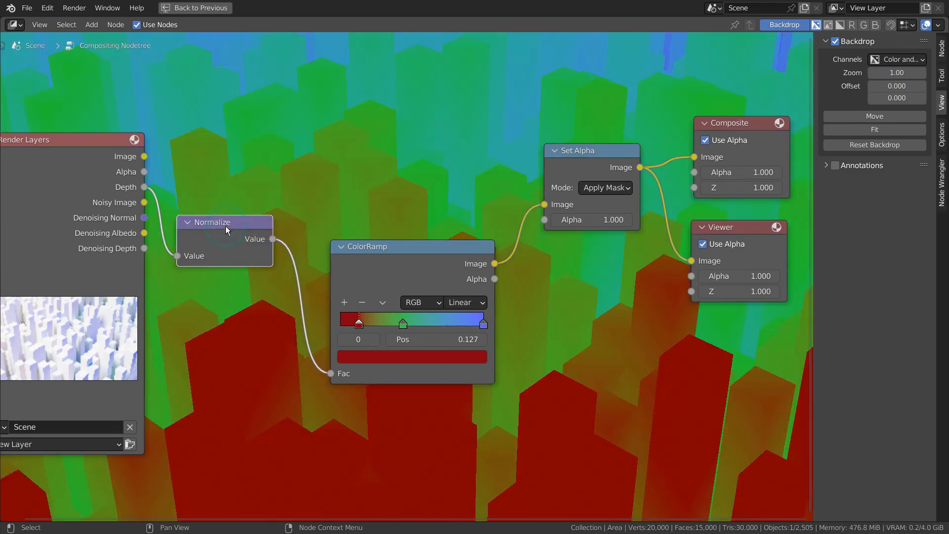
left_click(437, 248)
key("m")
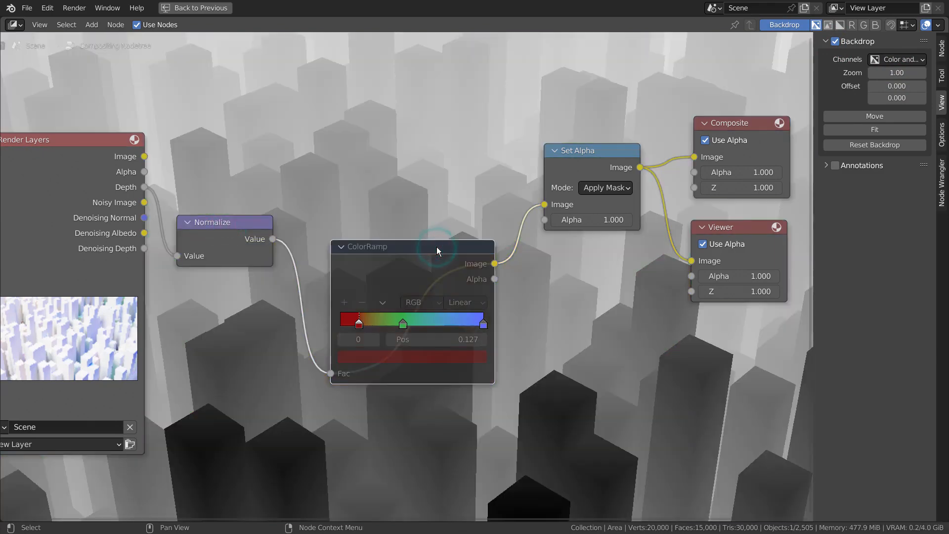
key("m")
key("m")
key("m")
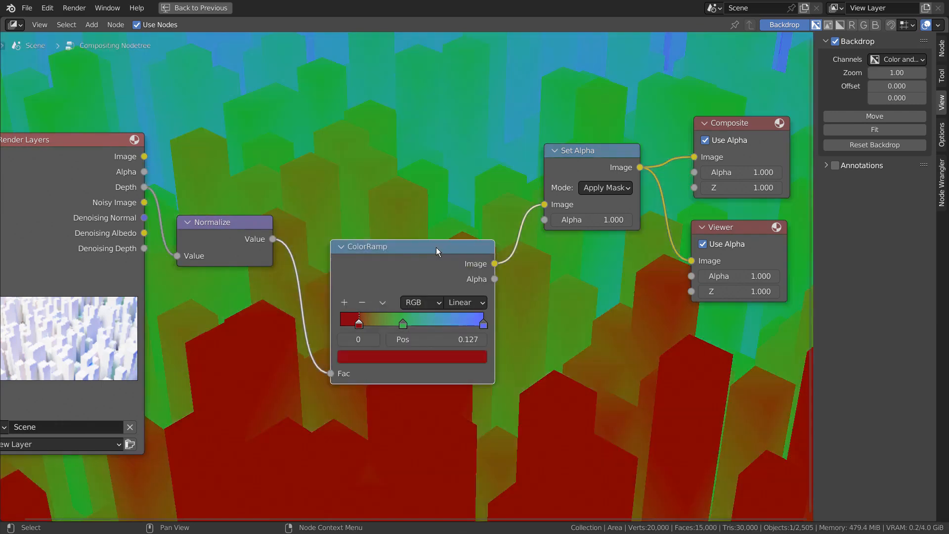
key("m")
key("m")
key("m")
key("m")
Toggle muting of the Set Alpha node on and off to check its effect on the backdrop image.
left_click(571, 158)
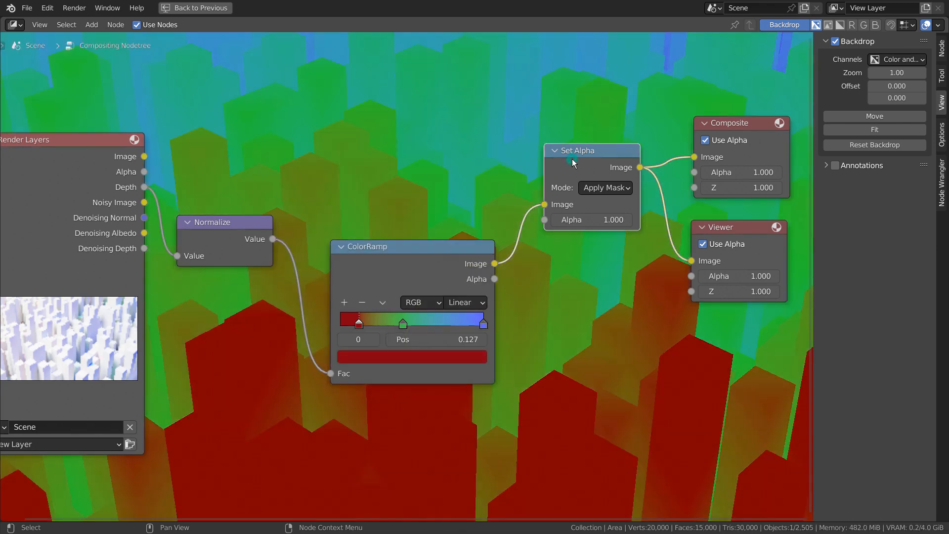
key("m")
key("m")
key("m")
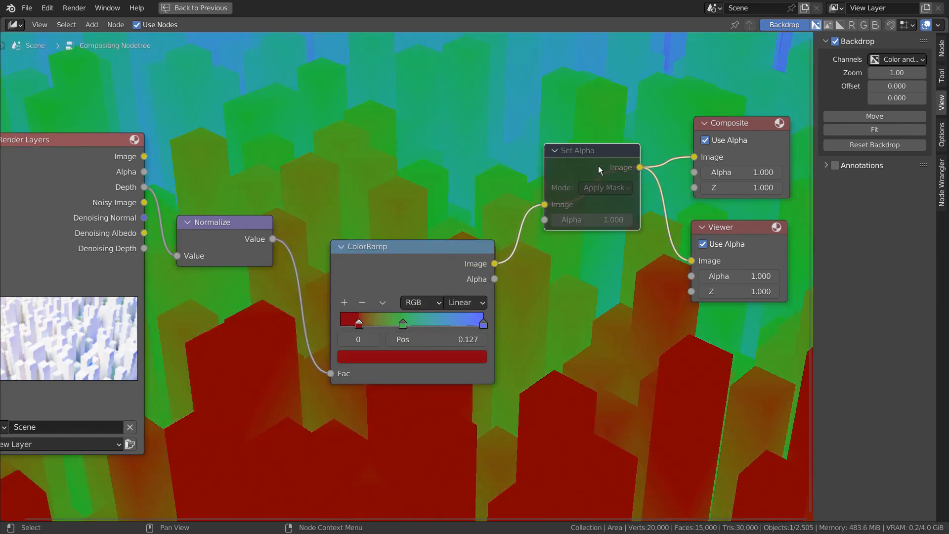
key("m")
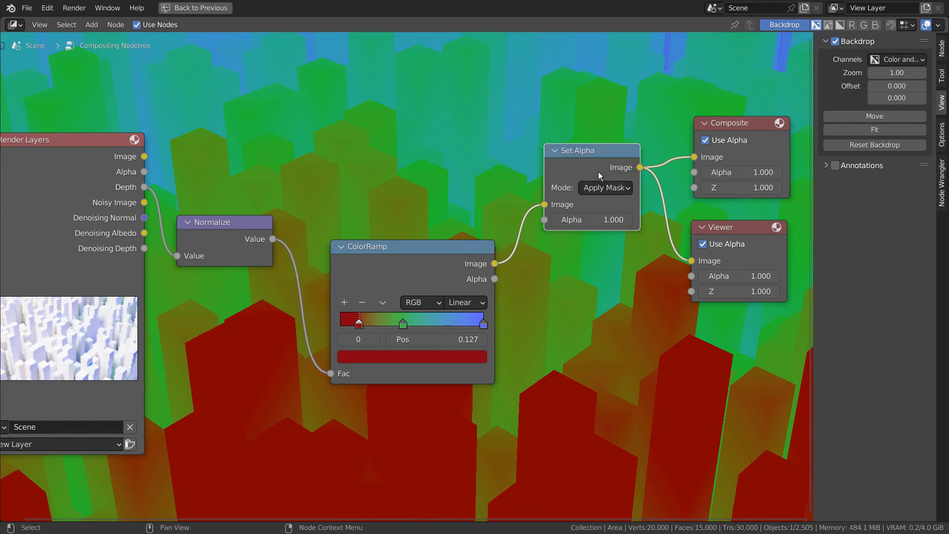
Mute the ColorRamp node once more to view the grayscale depth, and unmute it again.
left_click(394, 260)
key("m")
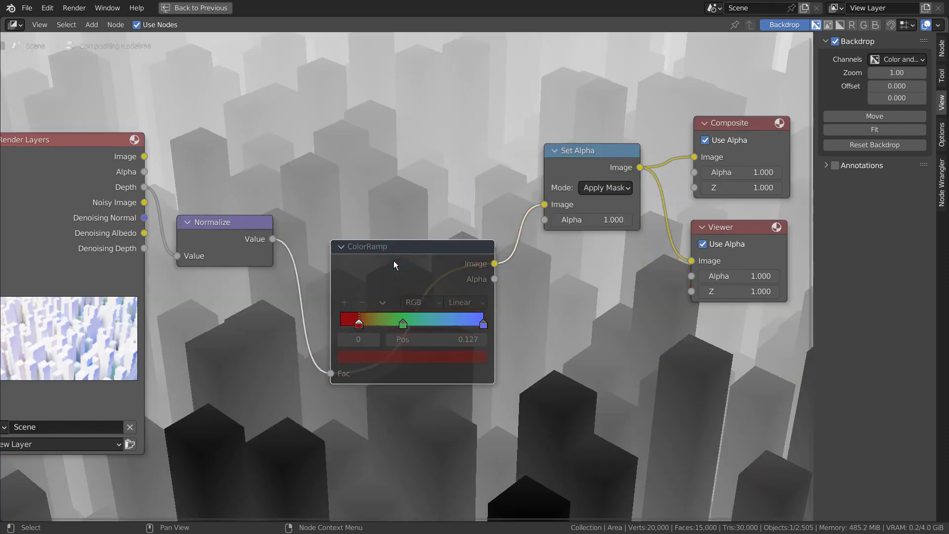
key("m")
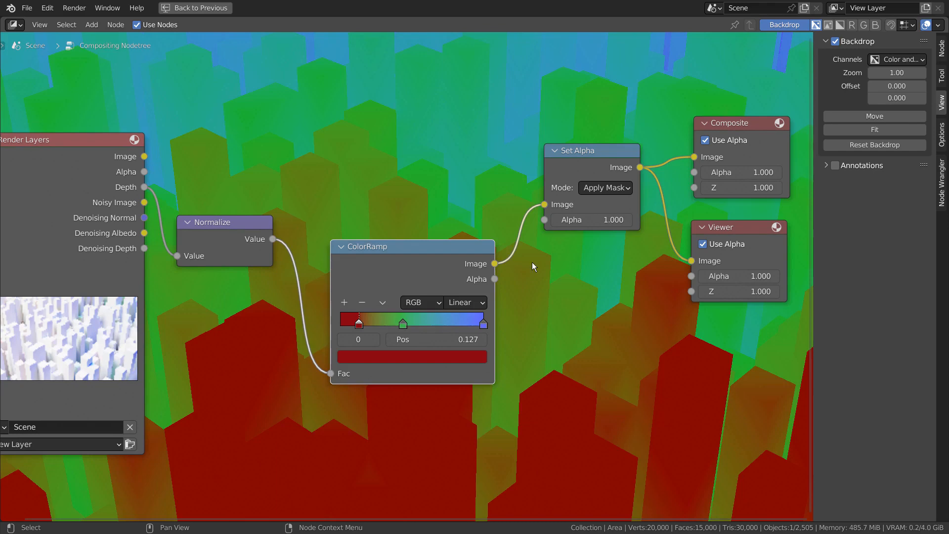